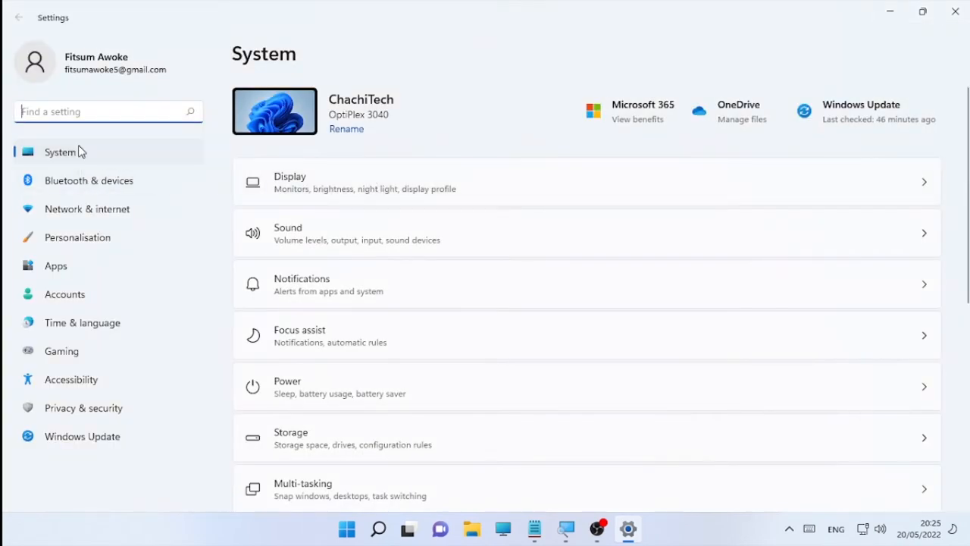
Open the list of other trouble-shooters from the System troubleshoot settings.
{"action": "left_click", "coordinate": [79, 147]}
{"action": "scroll", "coordinate": [358, 227], "scroll_direction": "down", "scroll_amount": 5}
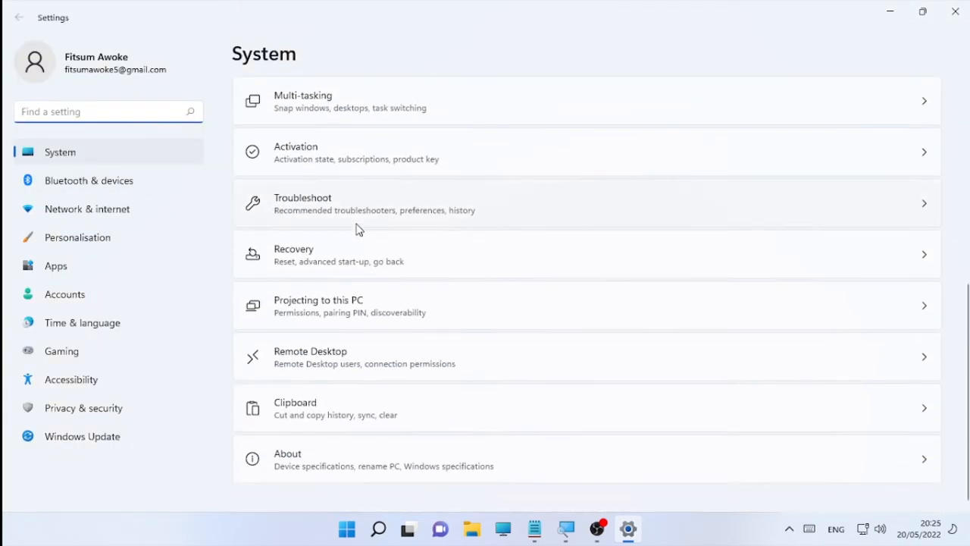
{"action": "key", "text": "ctrl"}
{"action": "key", "text": "ctrl"}
{"action": "left_click", "coordinate": [323, 215]}
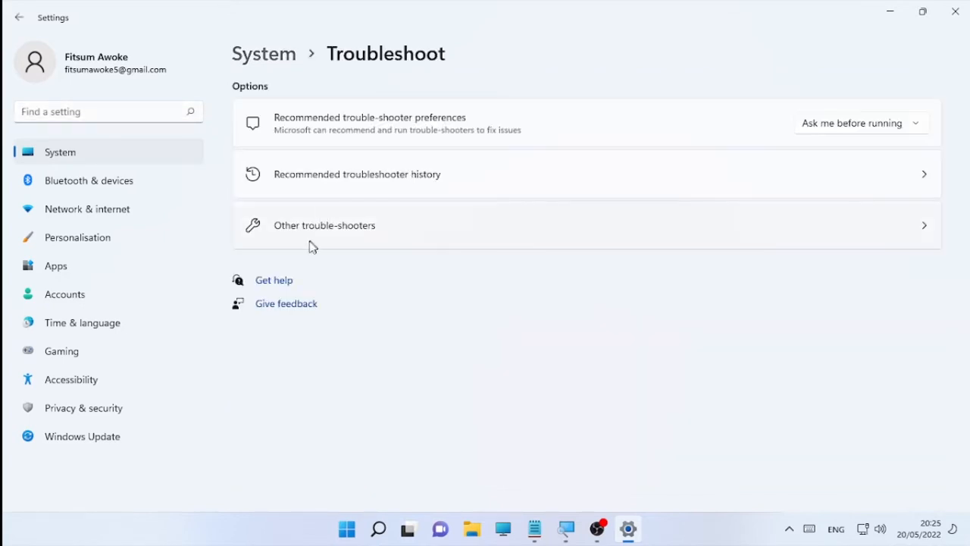
{"action": "key", "text": "ctrl"}
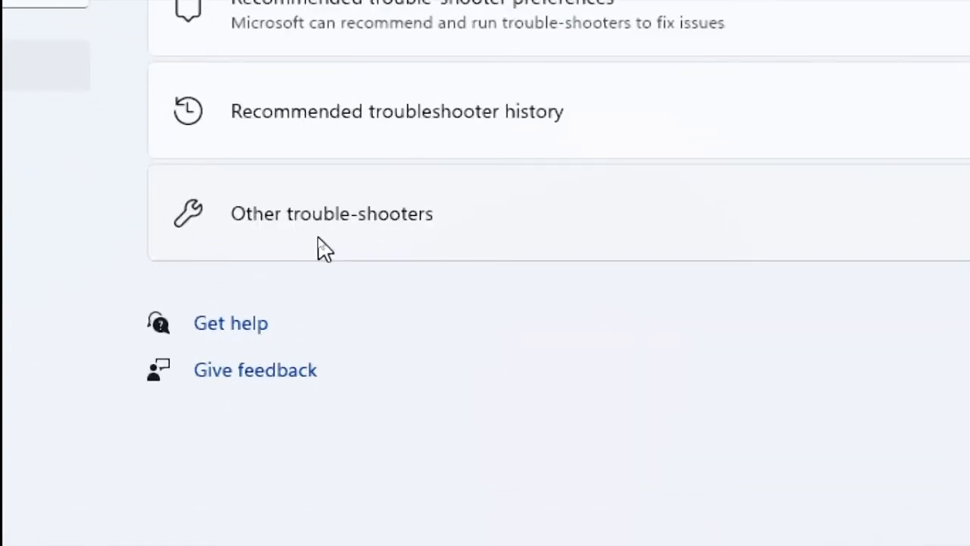
{"action": "left_click", "coordinate": [318, 249]}
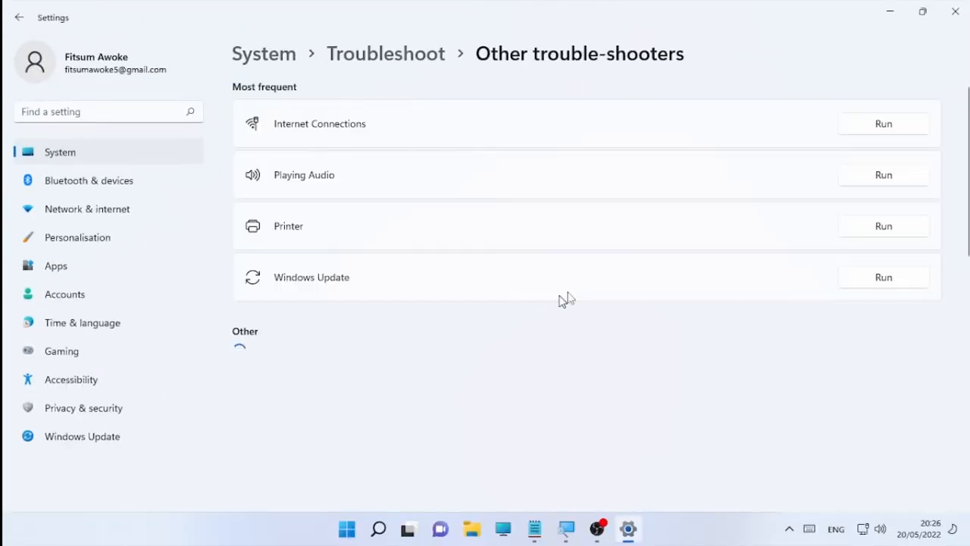
Run the Power trouble-shooter and bring its window to the front.
{"action": "scroll", "coordinate": [686, 314], "scroll_direction": "down", "scroll_amount": 5}
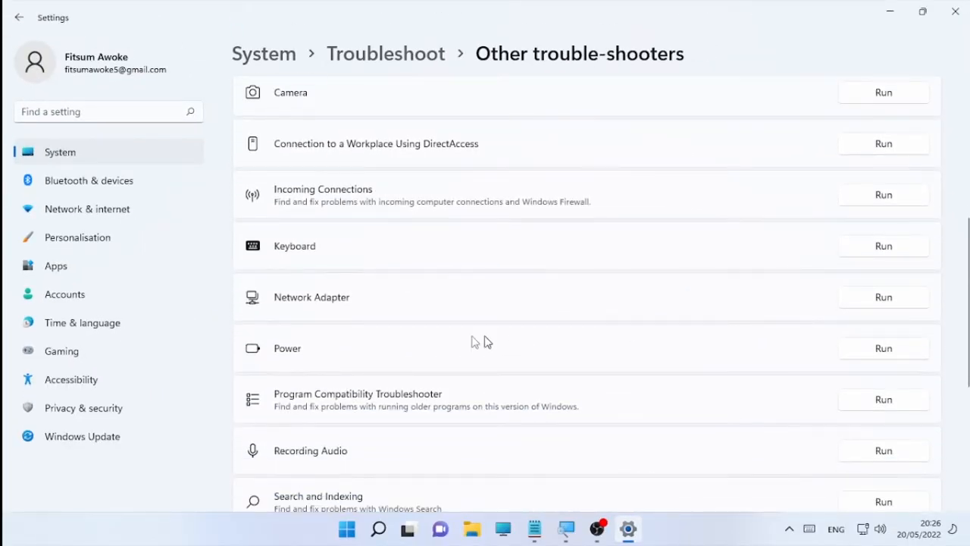
{"action": "left_click", "coordinate": [300, 351]}
{"action": "left_click", "coordinate": [887, 354]}
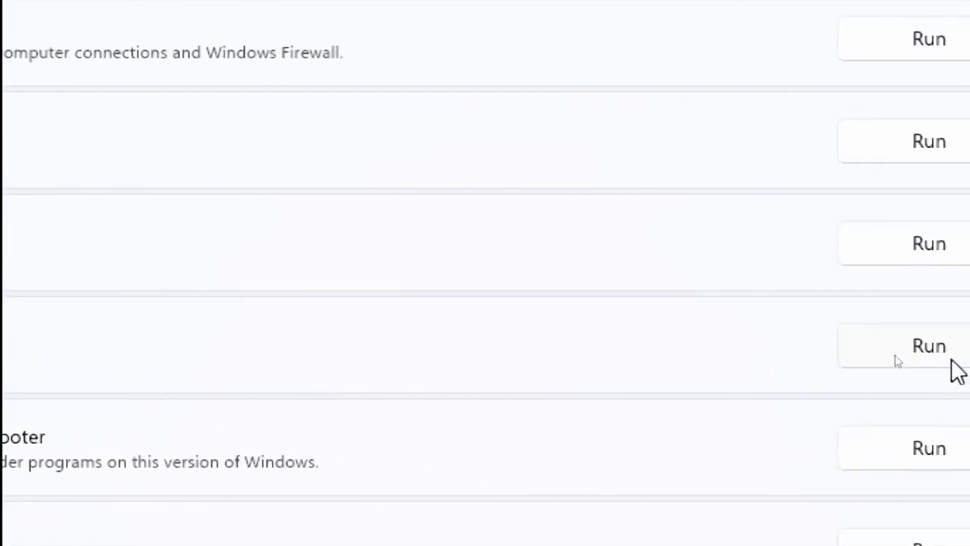
{"action": "left_click", "coordinate": [957, 371]}
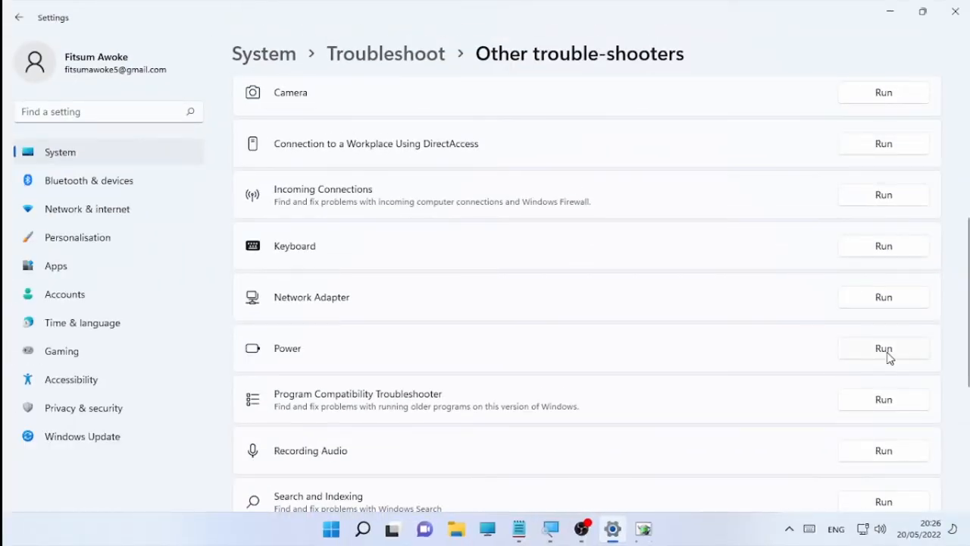
{"action": "left_click", "coordinate": [643, 527]}
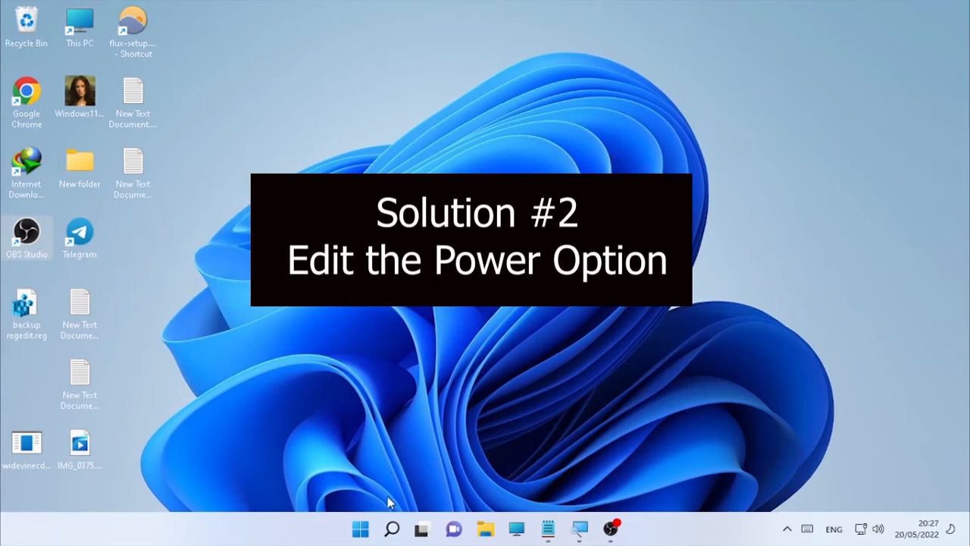
Search Windows for "control panel" and open the Control Panel.
{"action": "mouse_move", "coordinate": [402, 540]}
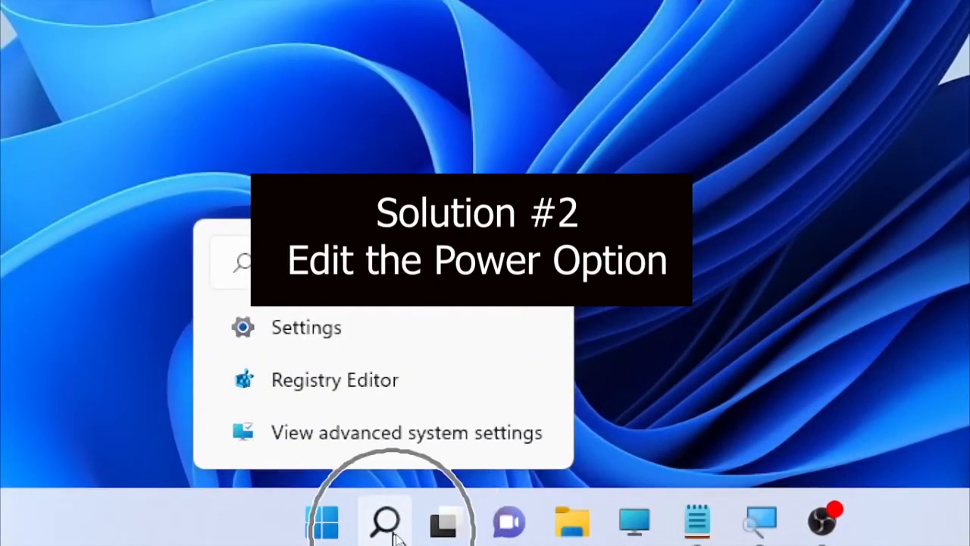
{"action": "left_click", "coordinate": [394, 538]}
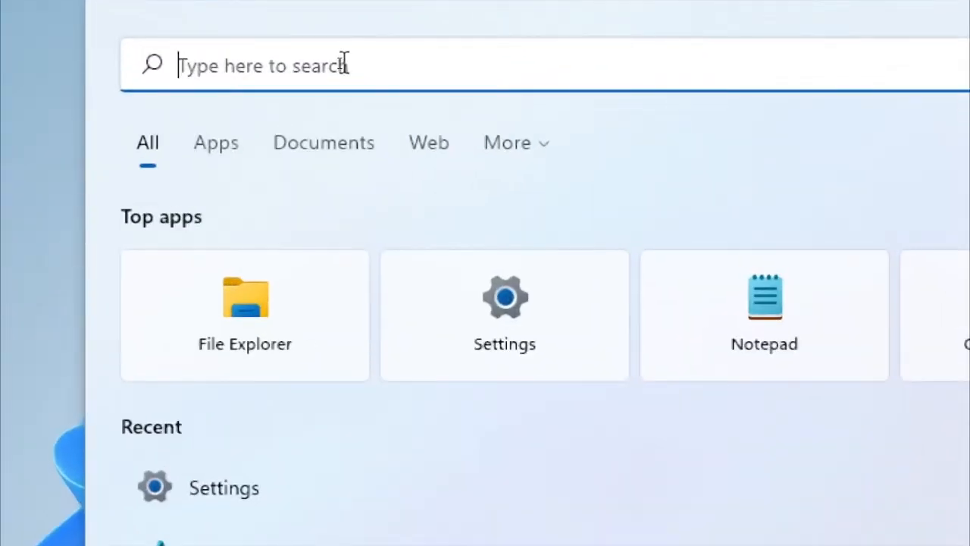
{"action": "type", "text": "control panel"}
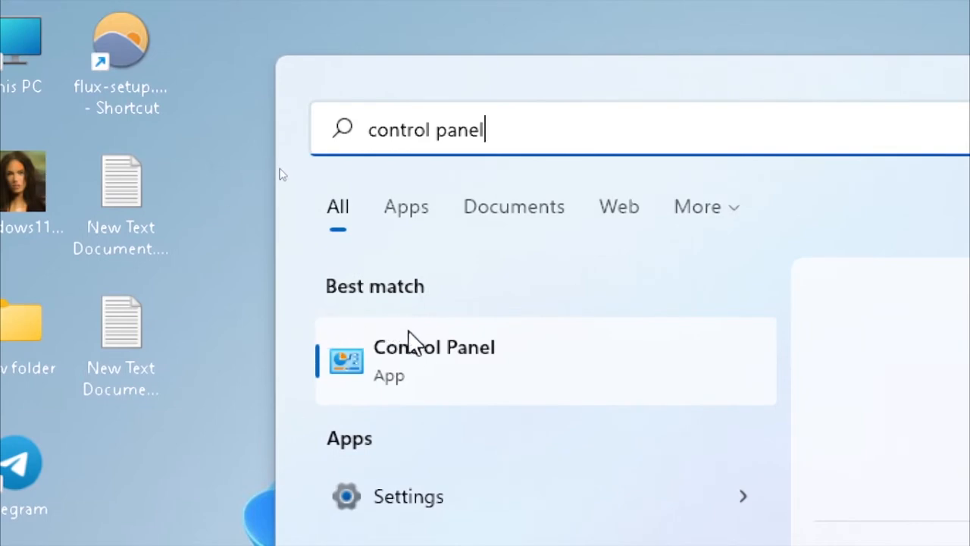
{"action": "left_click", "coordinate": [419, 352]}
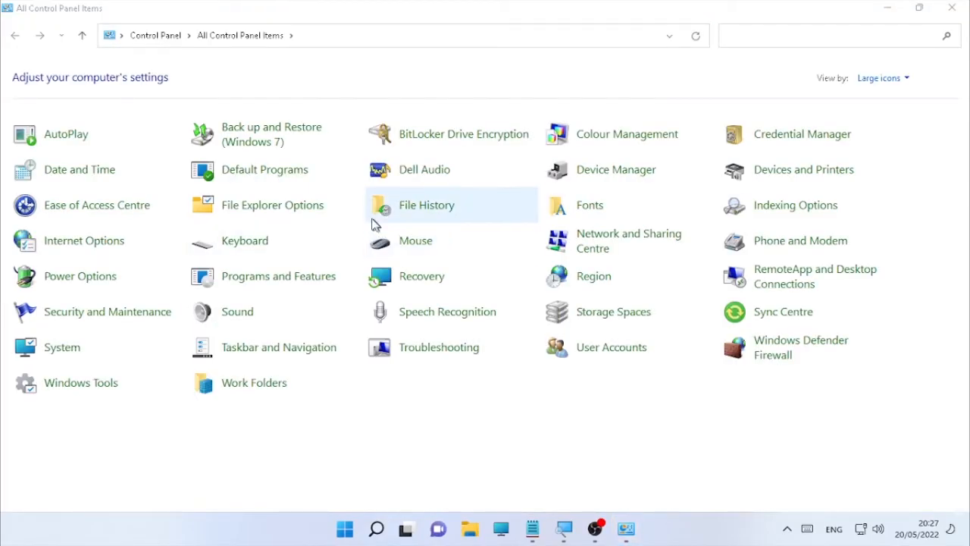
Show the Control Panel items as large icons and open Power Options.
{"action": "left_click", "coordinate": [75, 291]}
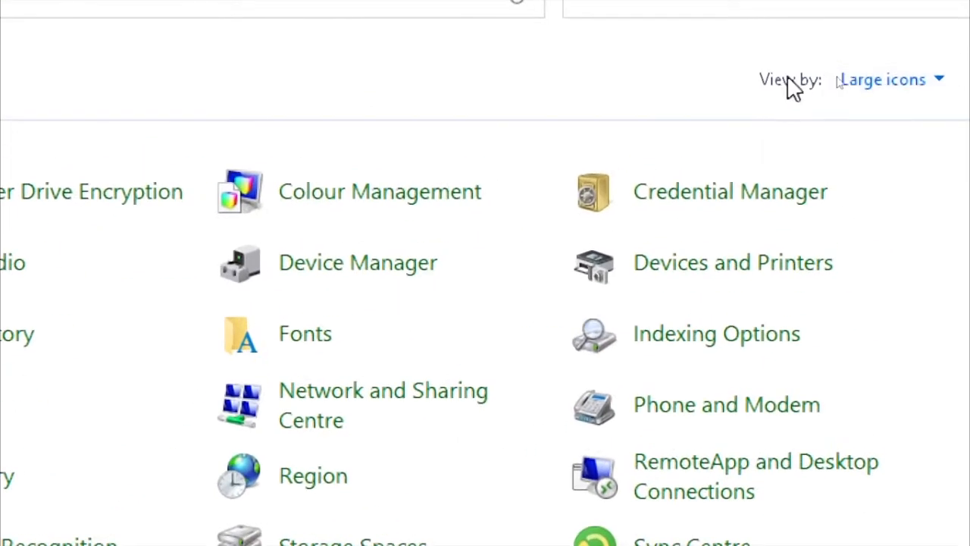
{"action": "left_click", "coordinate": [927, 83]}
{"action": "left_click", "coordinate": [937, 173]}
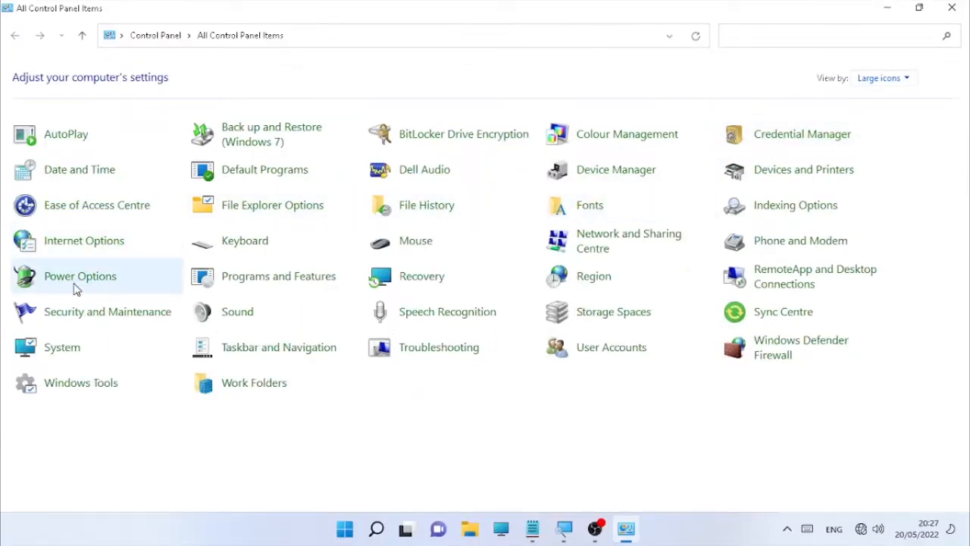
{"action": "left_click", "coordinate": [68, 277]}
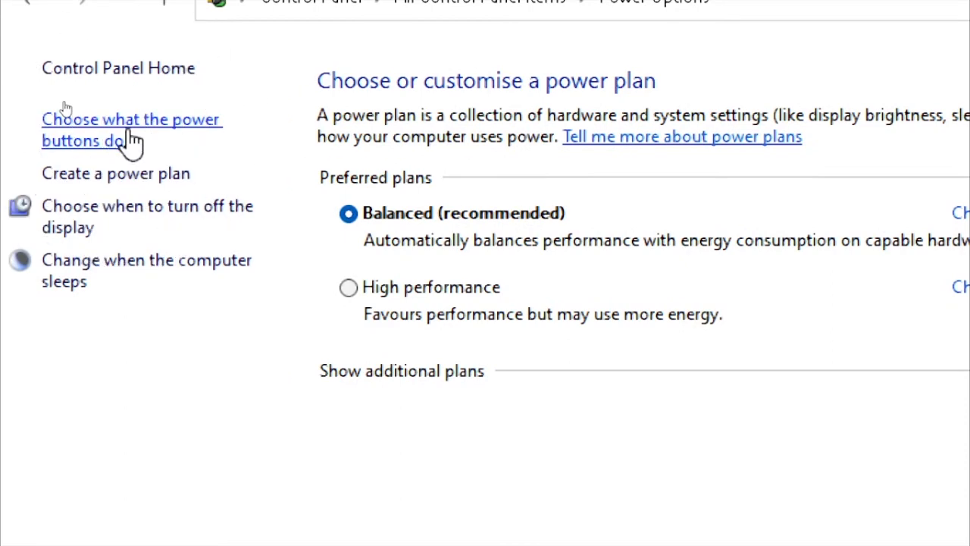
Unlock the unavailable settings for what the power buttons do, keep fast start-up turned off, save the changes and close the window.
{"action": "left_click", "coordinate": [133, 142]}
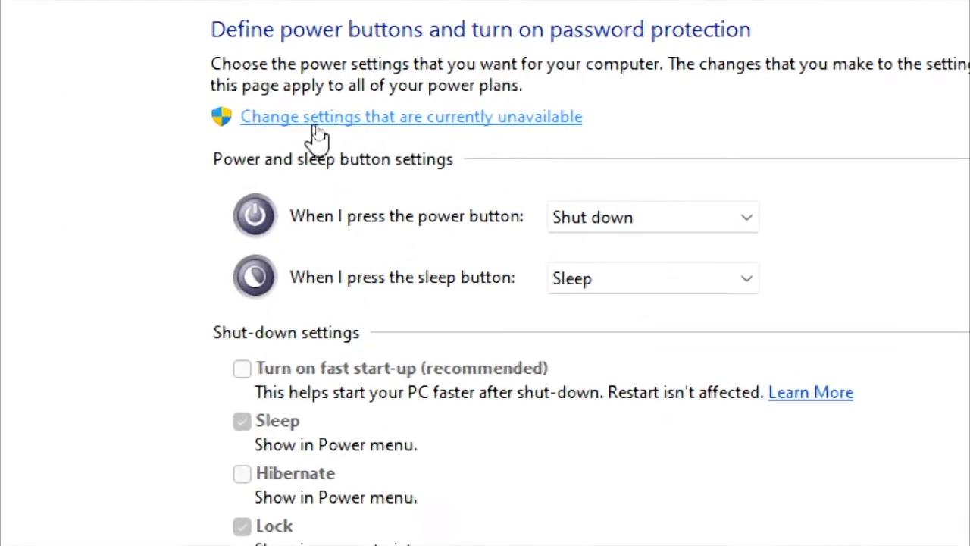
{"action": "left_click", "coordinate": [485, 125]}
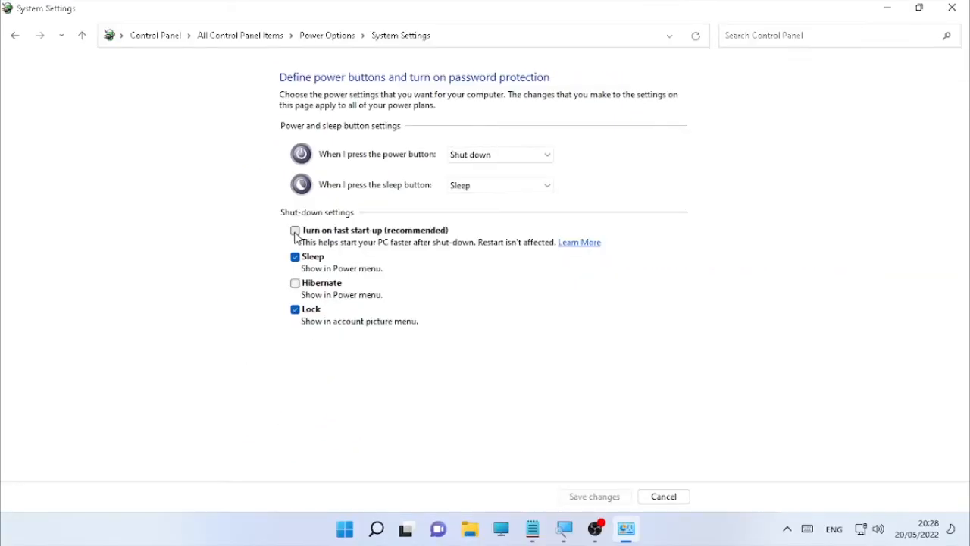
{"action": "left_click", "coordinate": [296, 232]}
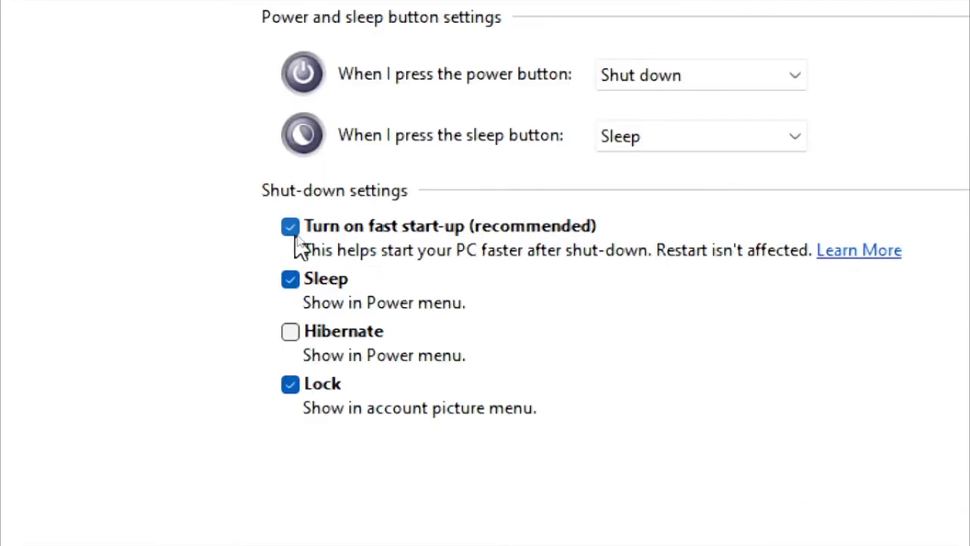
{"action": "left_click", "coordinate": [291, 229]}
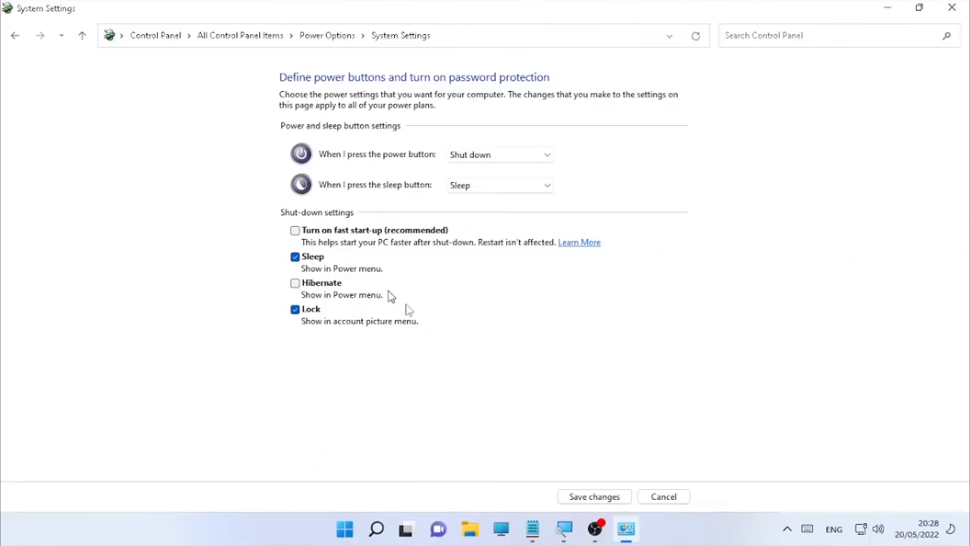
{"action": "left_click", "coordinate": [600, 501]}
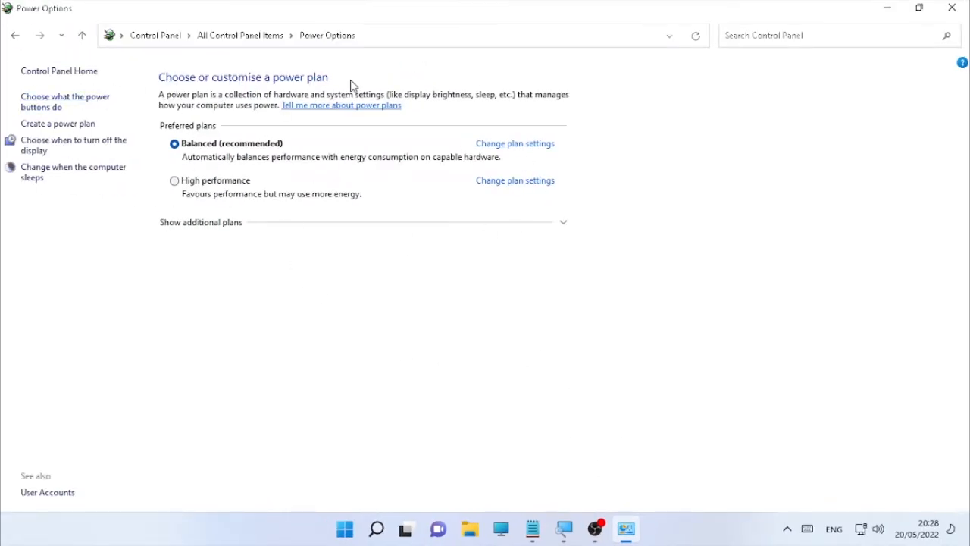
{"action": "left_click", "coordinate": [951, 8]}
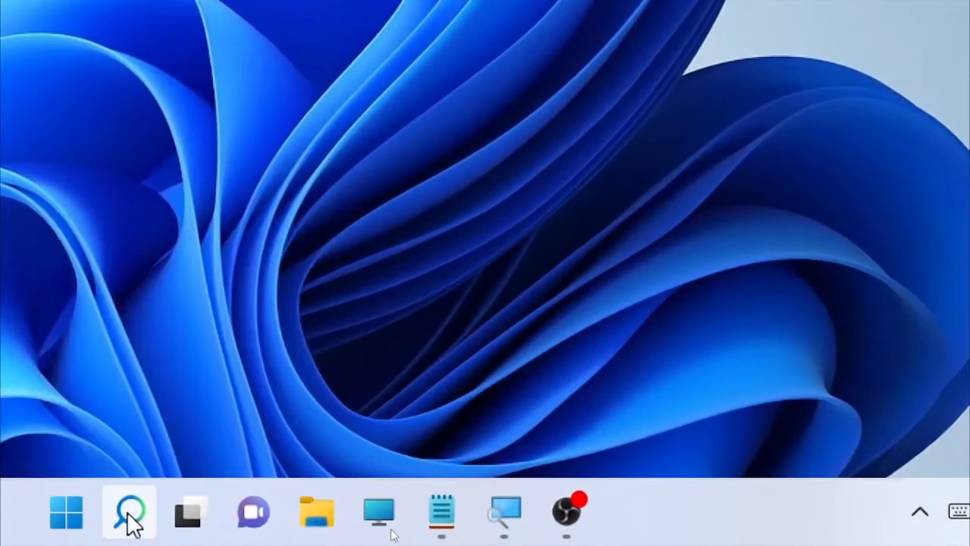
Search Windows for "advanced system settings", open System Properties and move the dialog towards the middle of the desktop.
{"action": "left_click", "coordinate": [129, 513]}
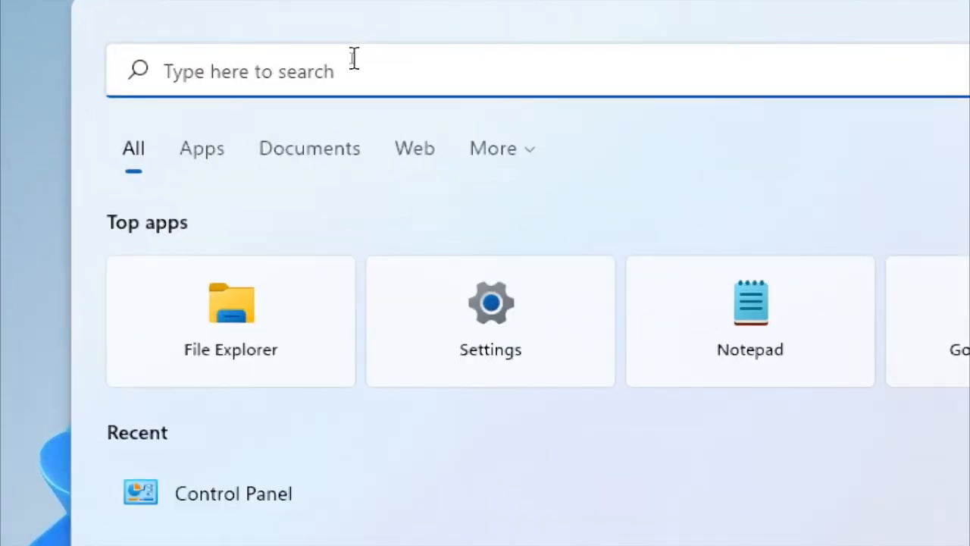
{"action": "type", "text": "advance"}
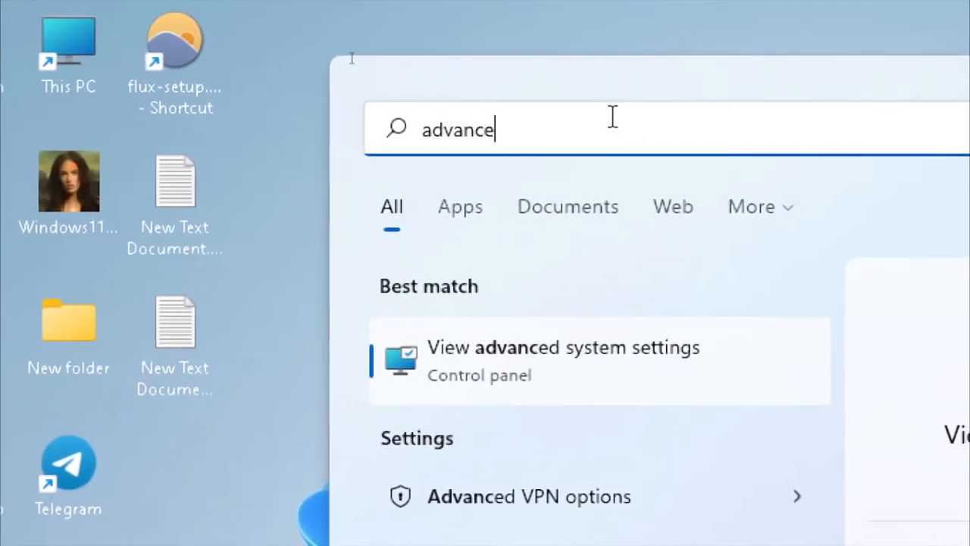
{"action": "type", "text": "d system"}
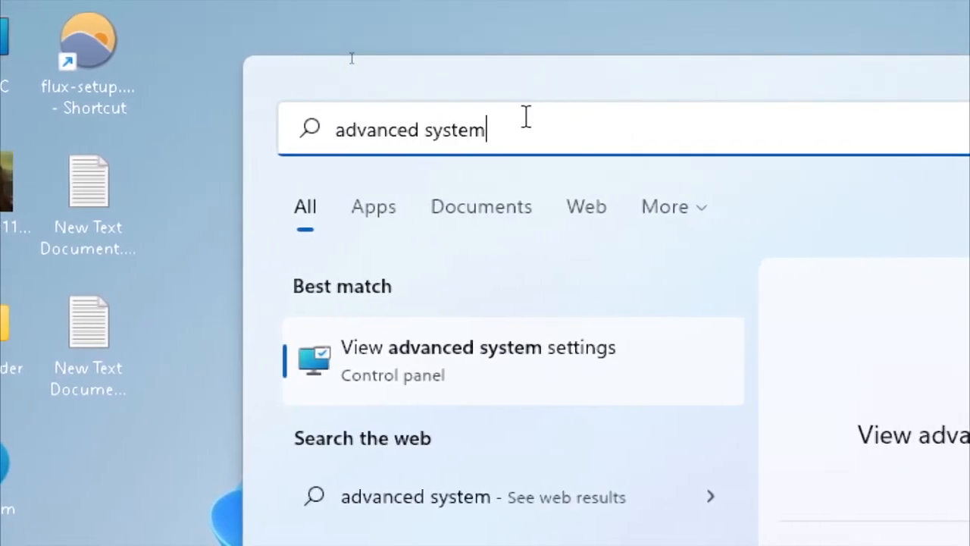
{"action": "type", "text": " setting"}
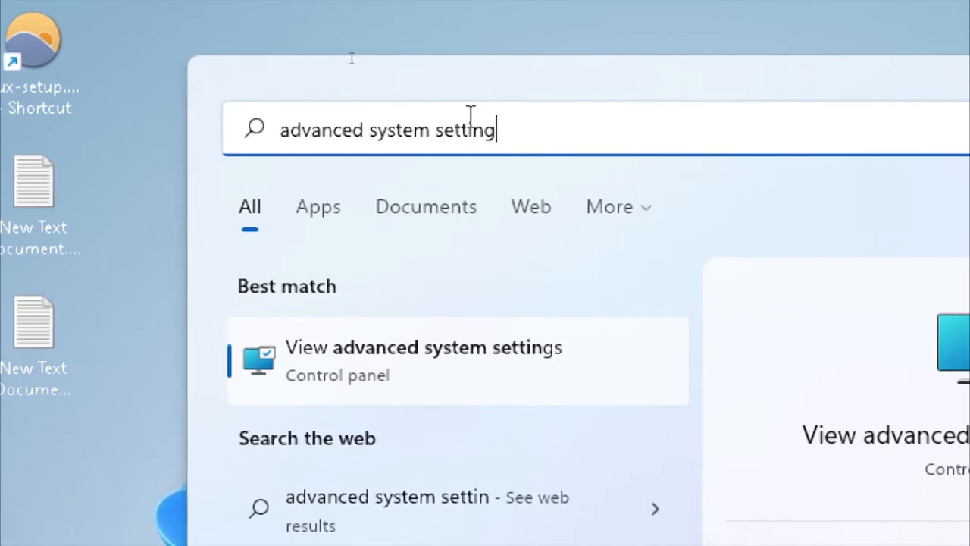
{"action": "type", "text": "s"}
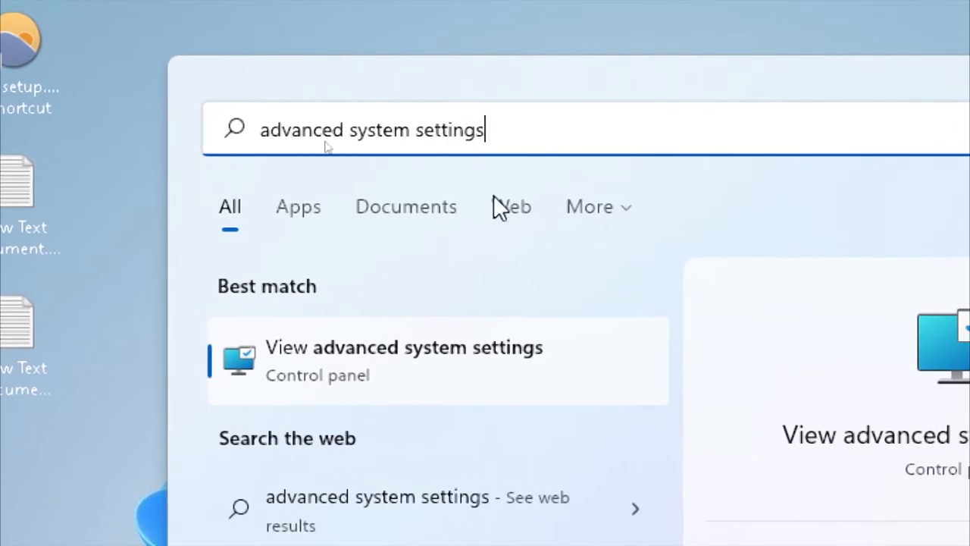
{"action": "left_click", "coordinate": [361, 362]}
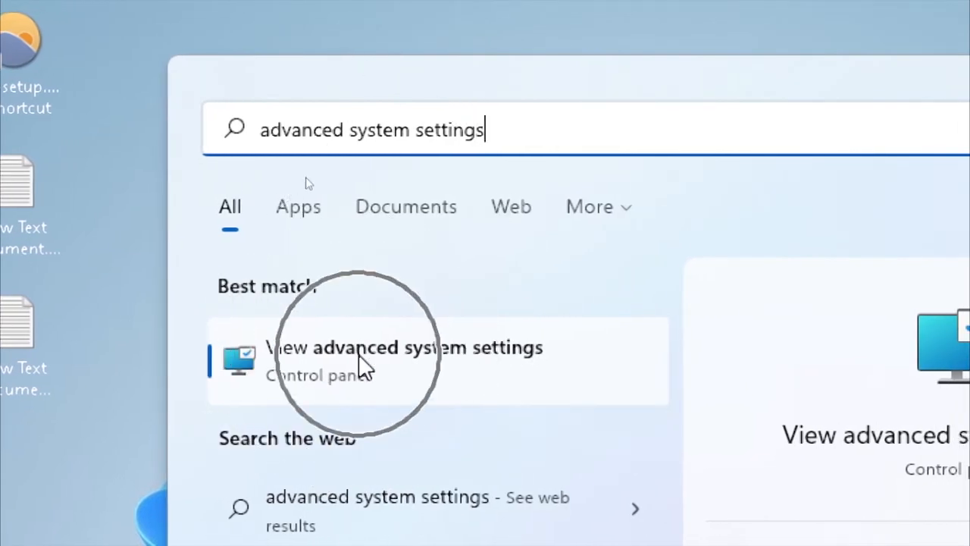
{"action": "left_click", "coordinate": [433, 355]}
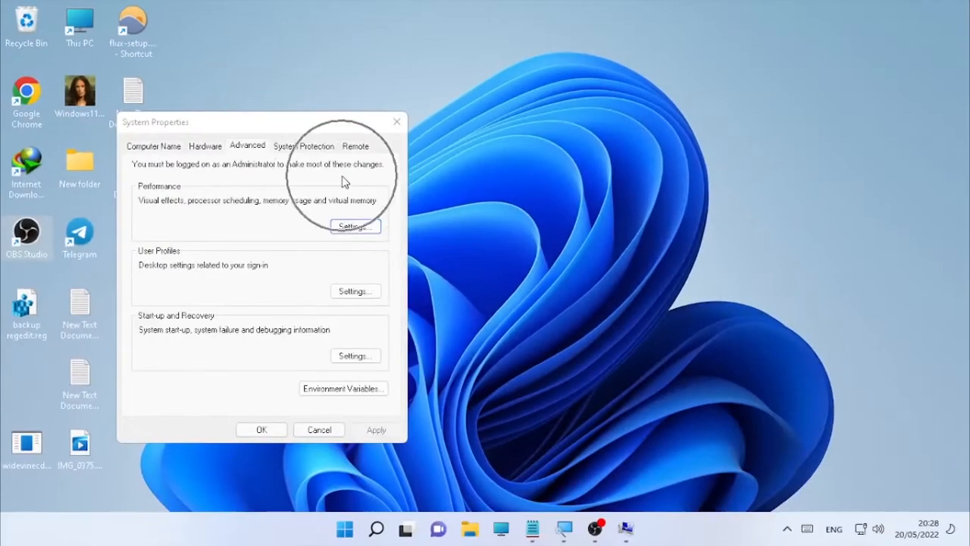
{"action": "left_click_drag", "start_coordinate": [460, 58], "coordinate": [516, 41]}
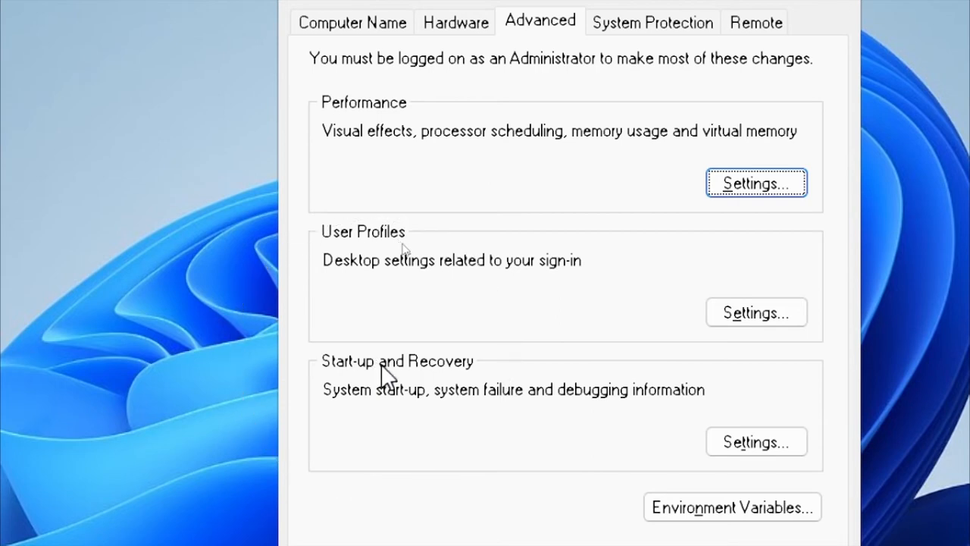
Disable Automatically restart under System failure in the Start-up and Recovery settings, accept the change and close System Properties.
{"action": "left_click", "coordinate": [770, 438]}
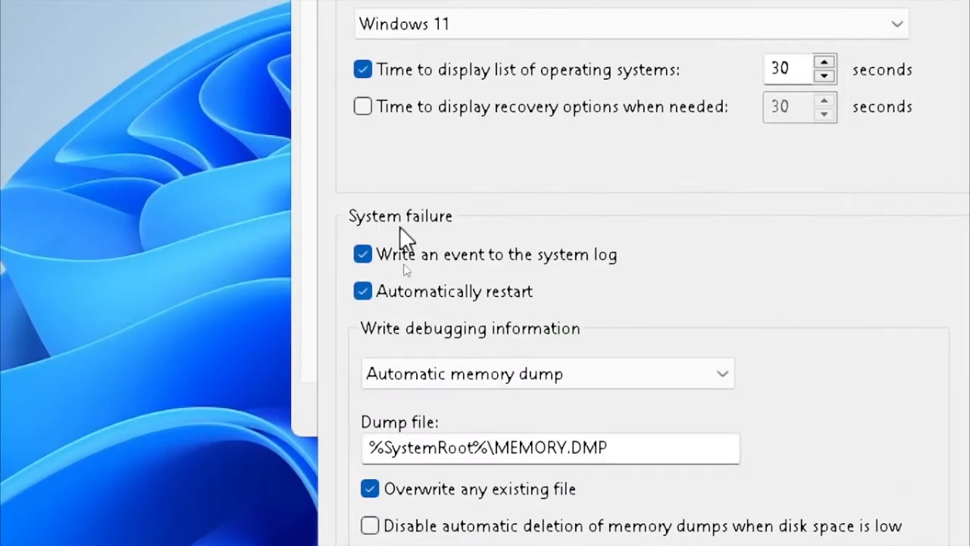
{"action": "left_click", "coordinate": [481, 298]}
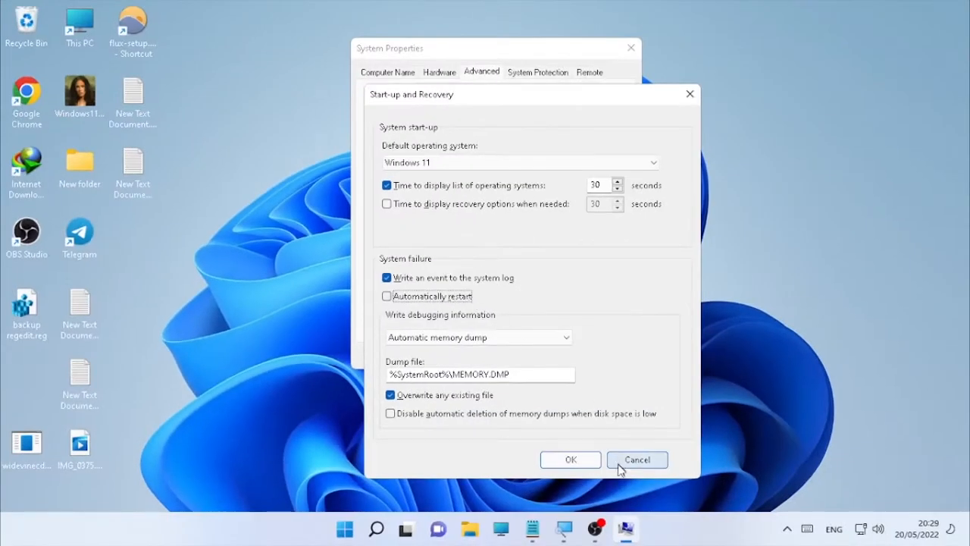
{"action": "left_click", "coordinate": [587, 458]}
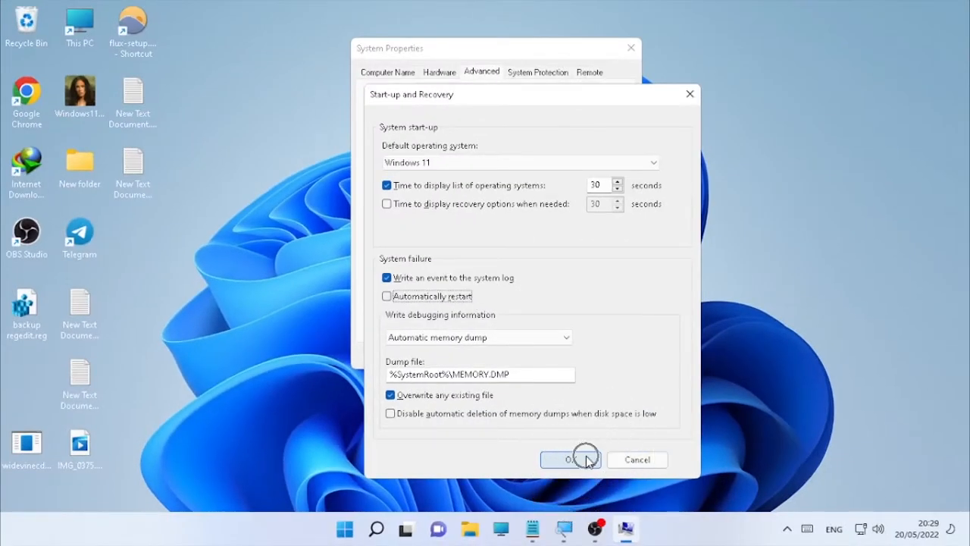
{"action": "left_click", "coordinate": [632, 49]}
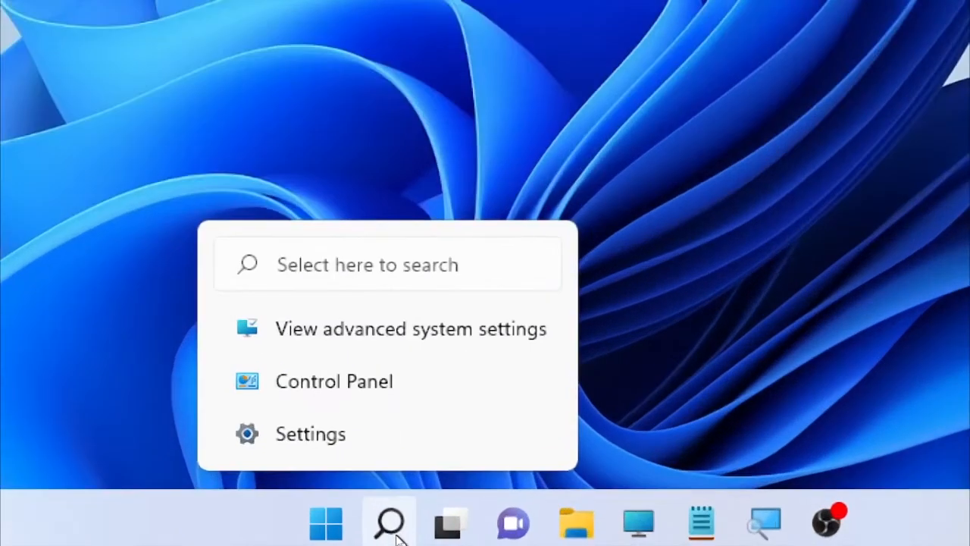
Search Windows for Device Manager, open it and move its window towards the middle of the desktop.
{"action": "left_click", "coordinate": [392, 529]}
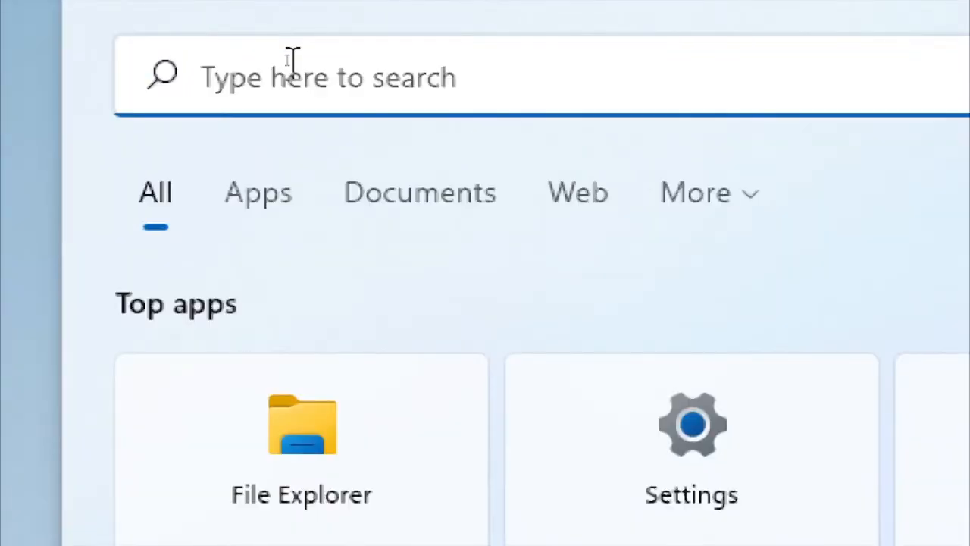
{"action": "type", "text": "device"}
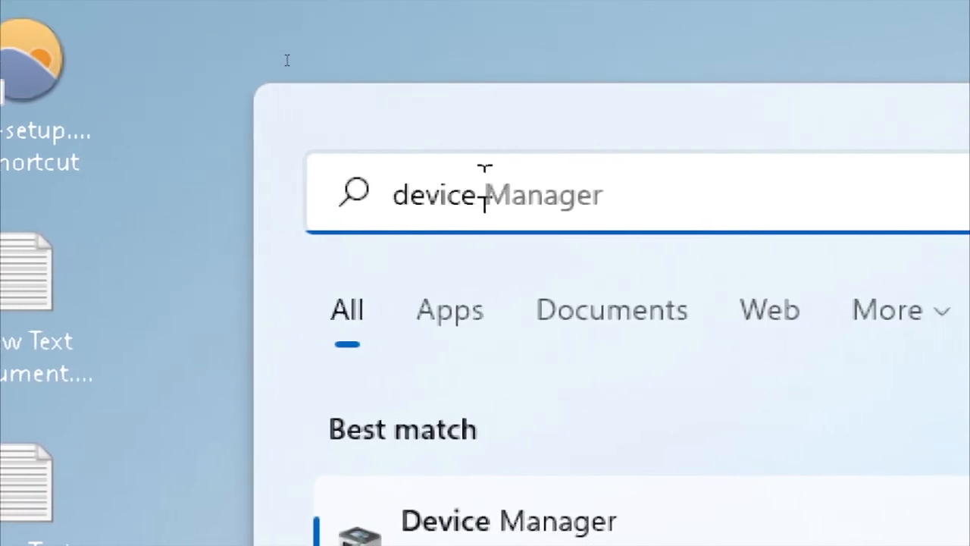
{"action": "type", "text": " manger"}
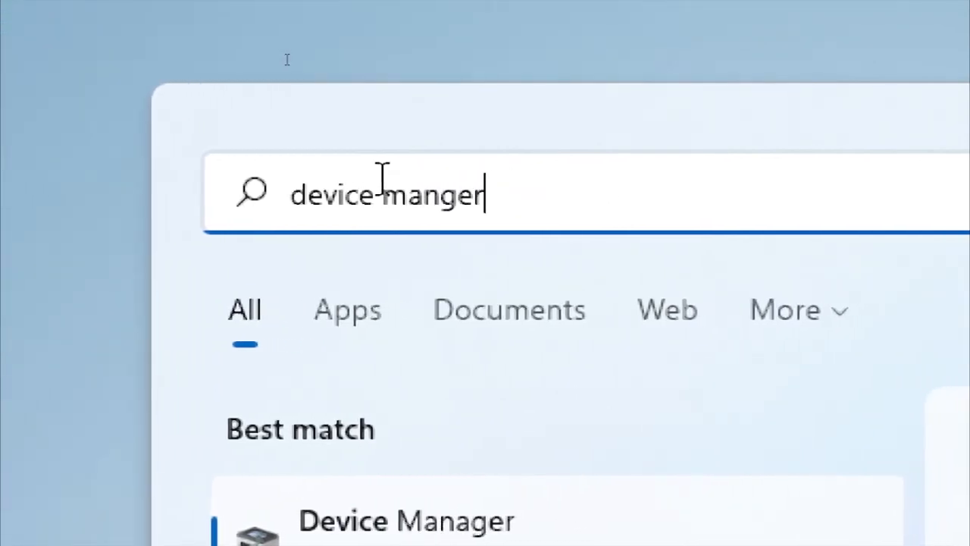
{"action": "key", "text": "ctrl"}
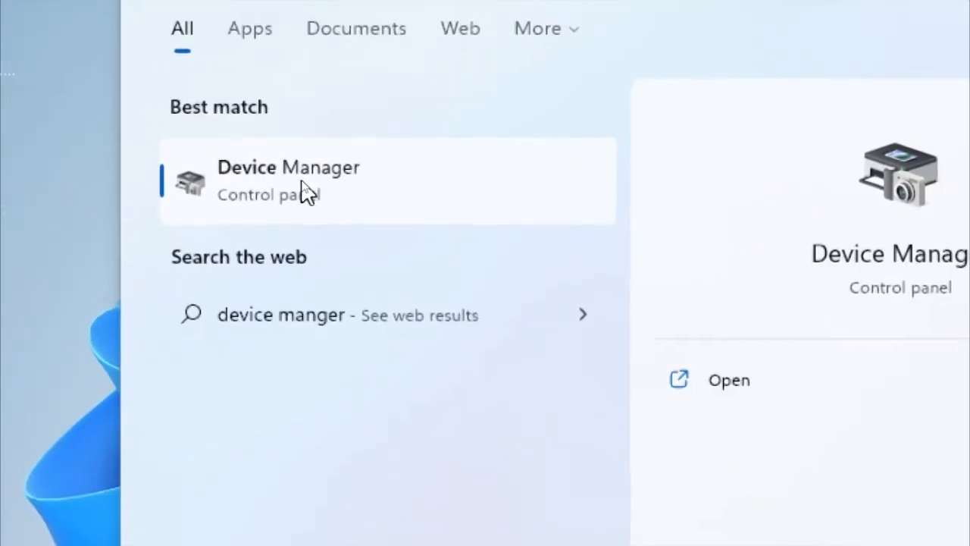
{"action": "key", "text": "ctrl"}
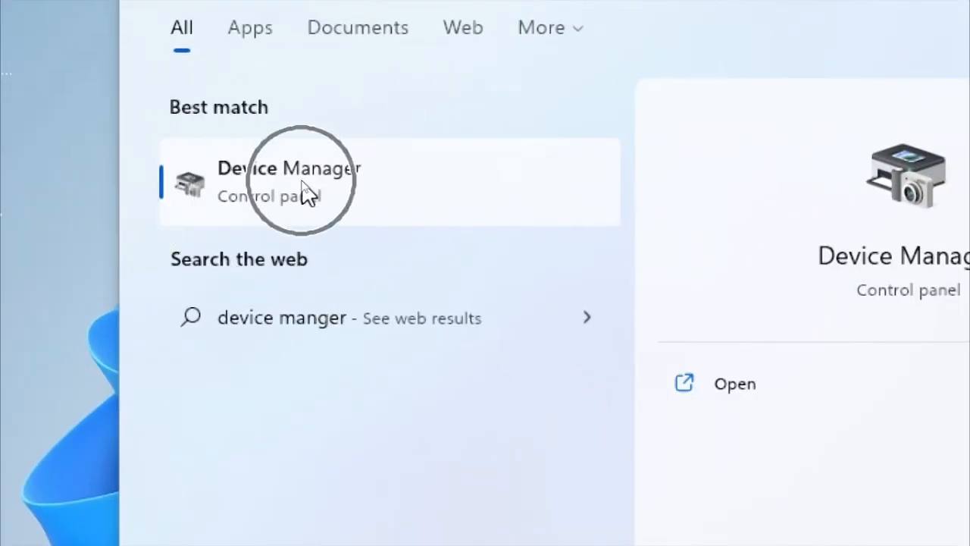
{"action": "left_click", "coordinate": [304, 190]}
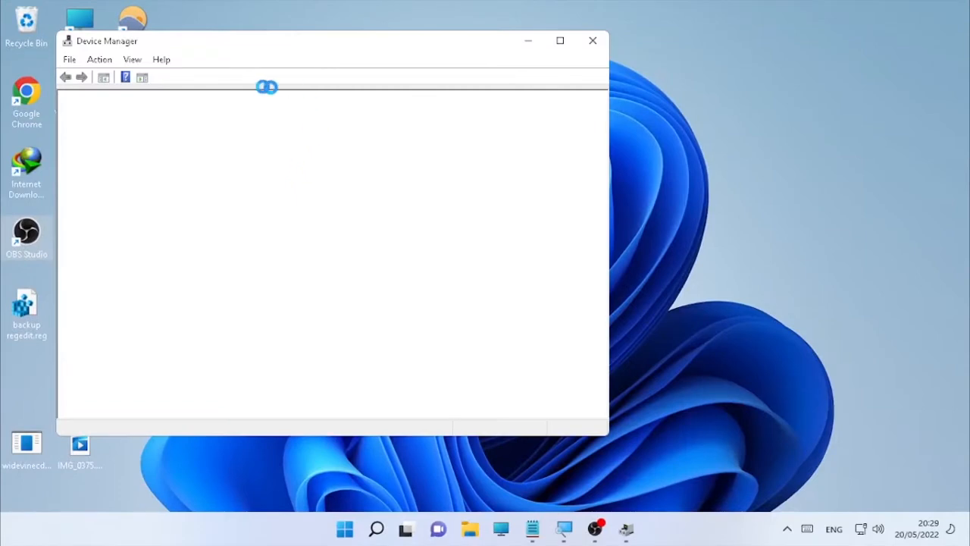
{"action": "left_click_drag", "start_coordinate": [295, 42], "coordinate": [502, 37]}
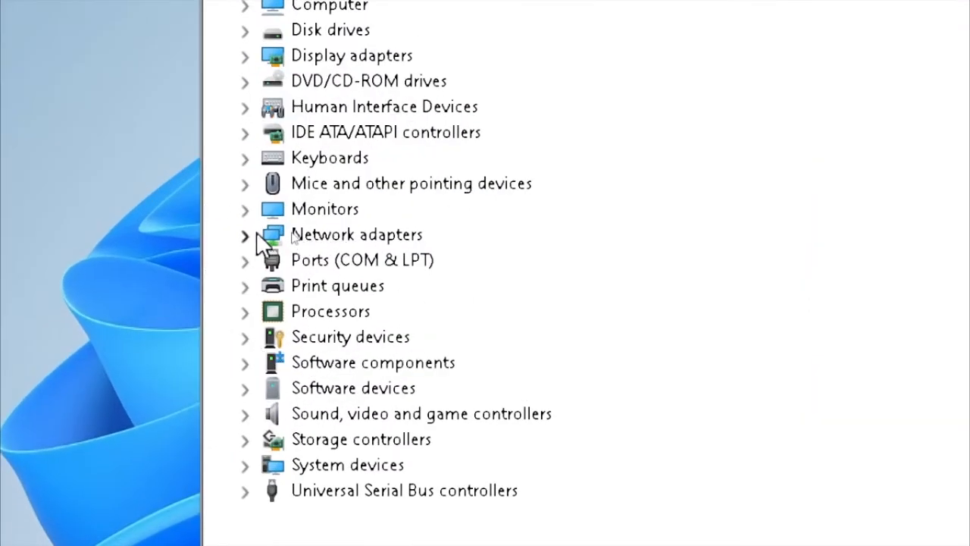
Expand Network adapters and open the properties of the Realtek PCIe GBE Family Controller.
{"action": "left_click", "coordinate": [250, 236]}
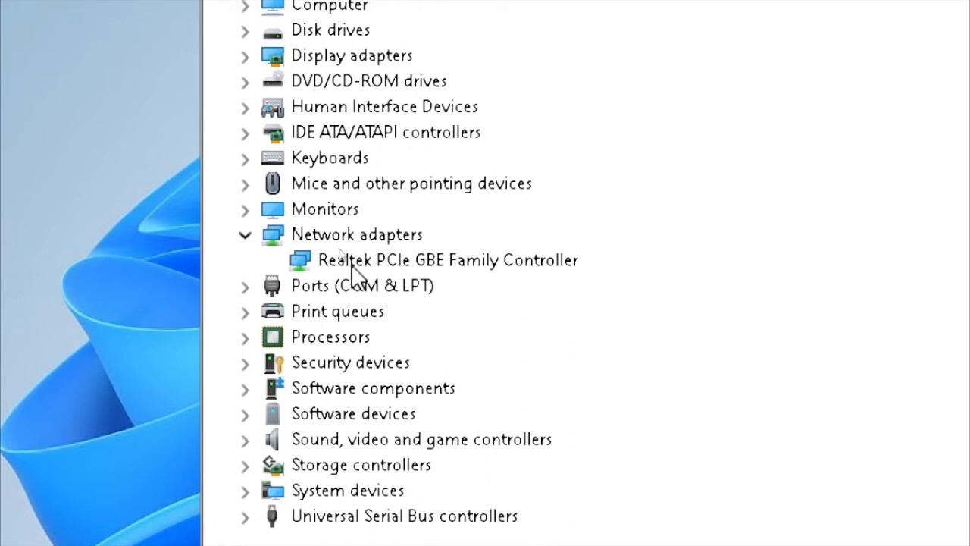
{"action": "key", "text": "ctrl"}
{"action": "key", "text": "ctrl"}
{"action": "left_click", "coordinate": [436, 258]}
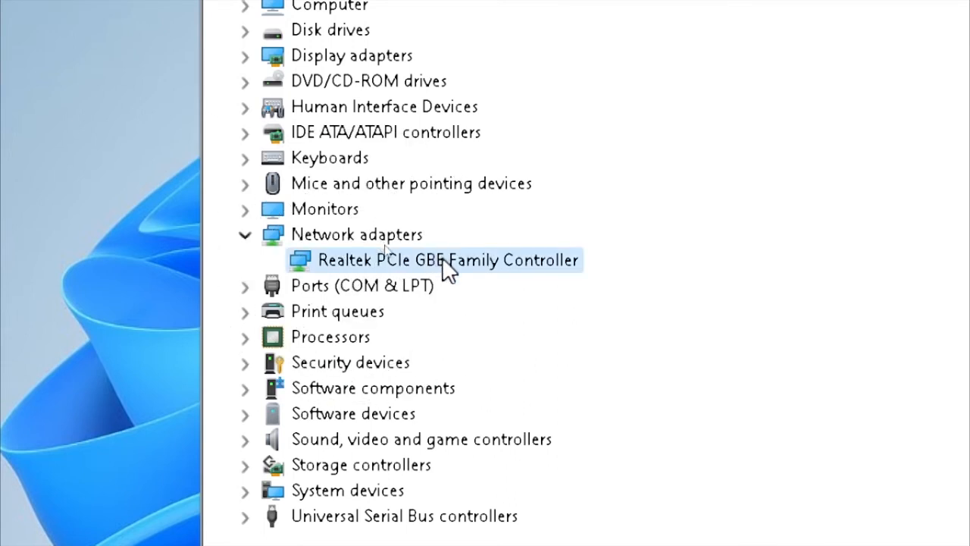
{"action": "right_click", "coordinate": [443, 258]}
{"action": "key", "text": "ctrl"}
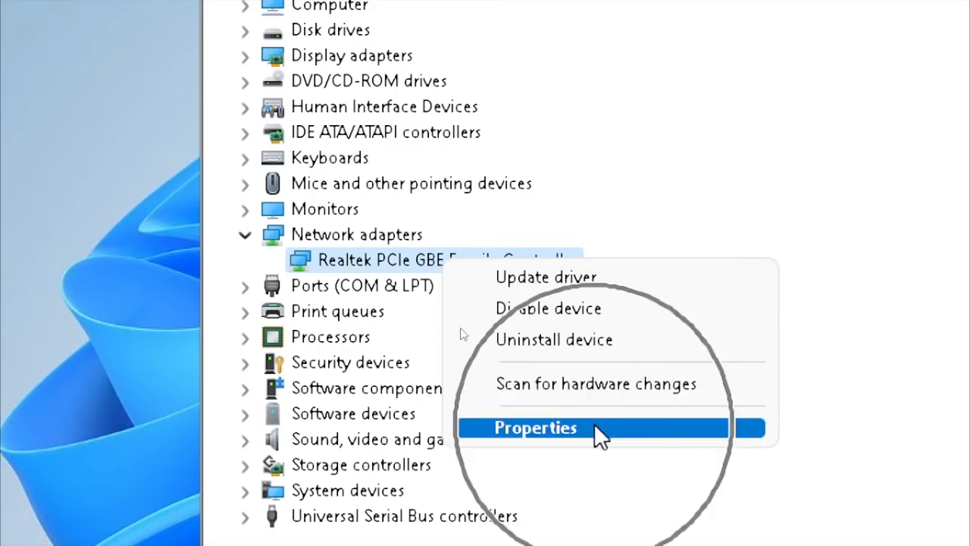
{"action": "left_click", "coordinate": [594, 424]}
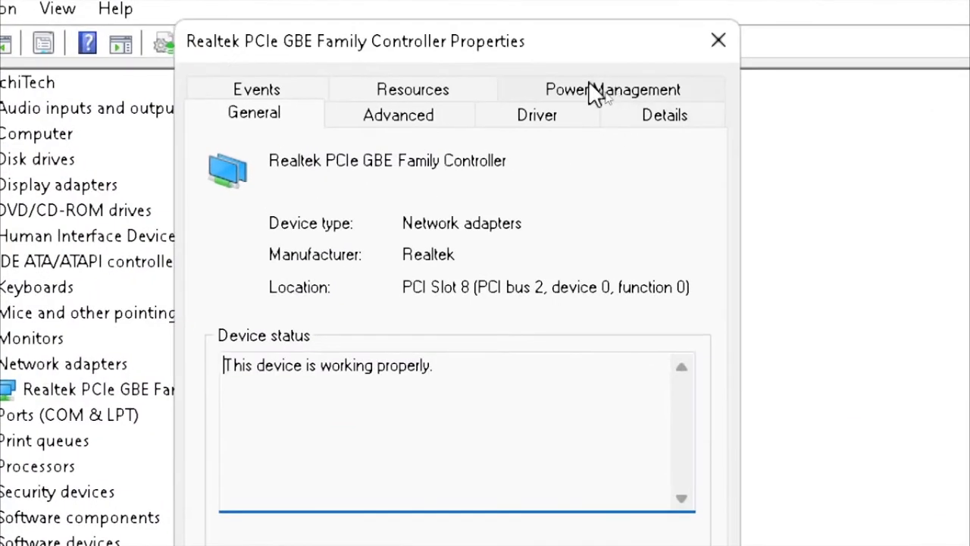
Disable "Allow this device to wake the computer" in the adapter's power management settings, accept the change and close Device Manager.
{"action": "key", "text": "ctrl"}
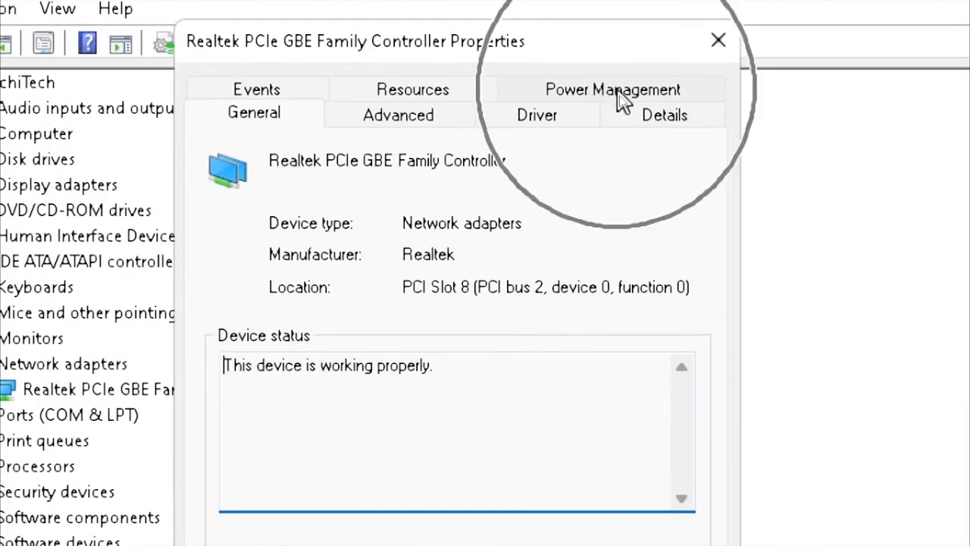
{"action": "left_click", "coordinate": [620, 99]}
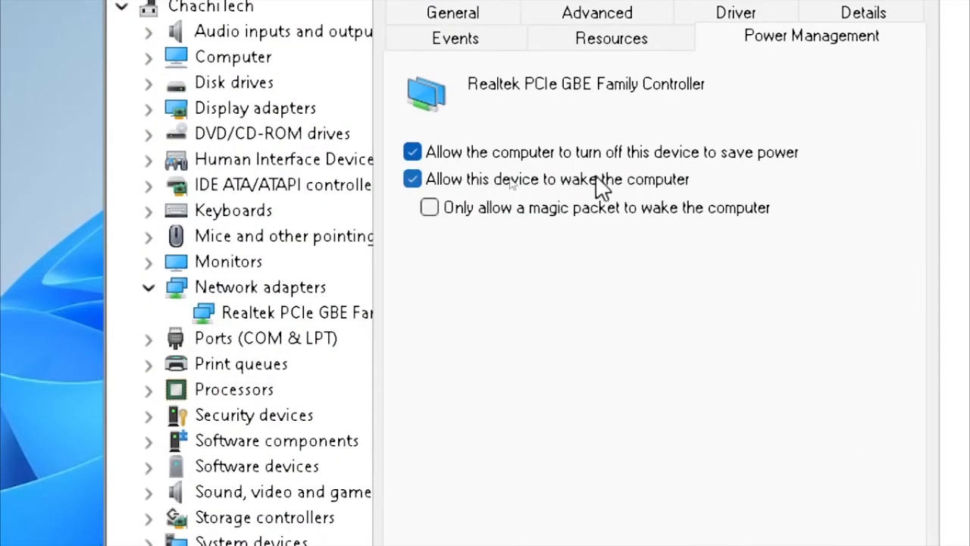
{"action": "left_click", "coordinate": [416, 182]}
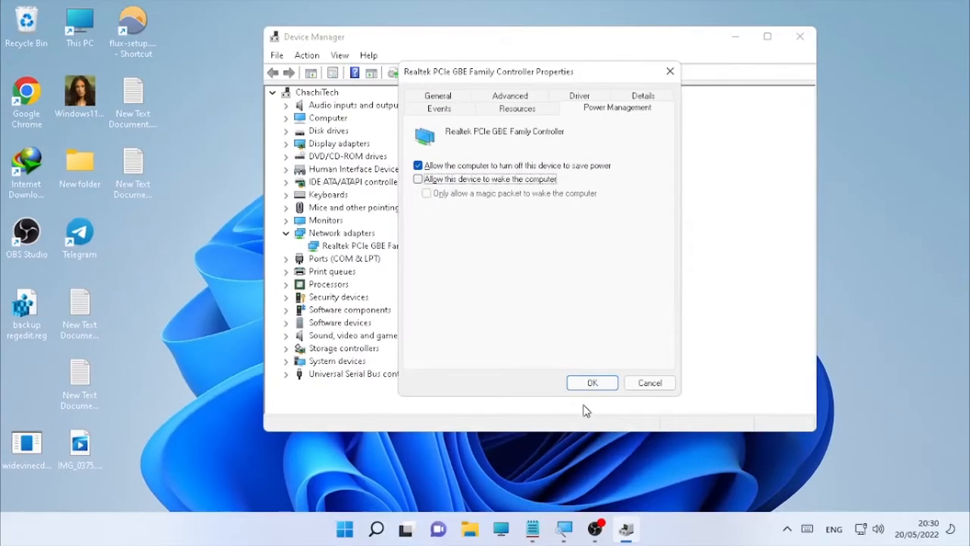
{"action": "left_click", "coordinate": [590, 385]}
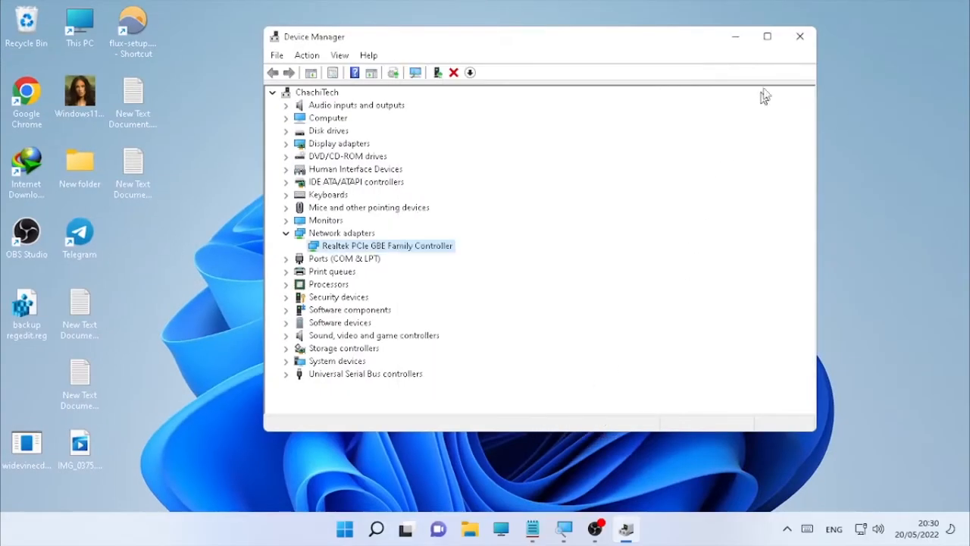
{"action": "left_click", "coordinate": [800, 38]}
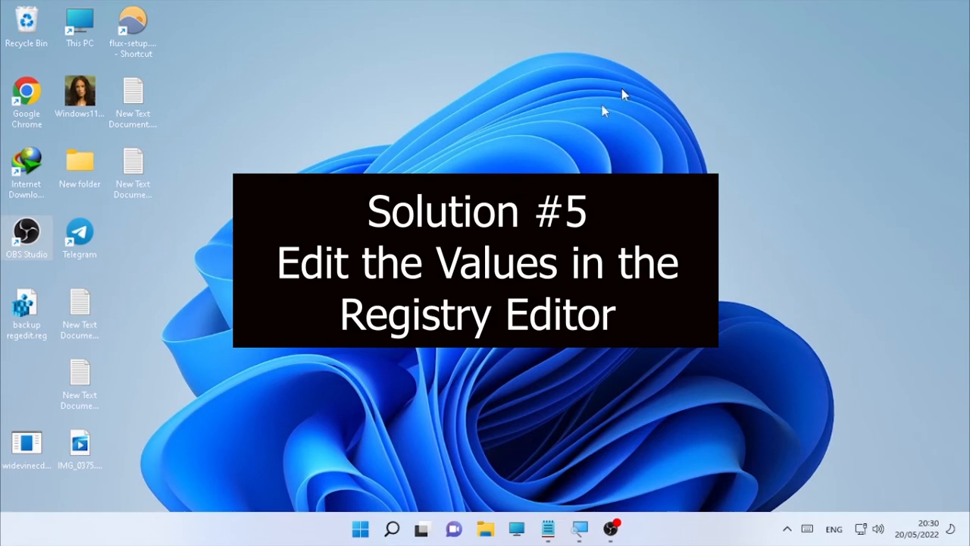
Search Windows for "registry editor", open Registry Editor with permission to make changes and collapse the HKEY_LOCAL_MACHINE branch.
{"action": "mouse_move", "coordinate": [393, 530]}
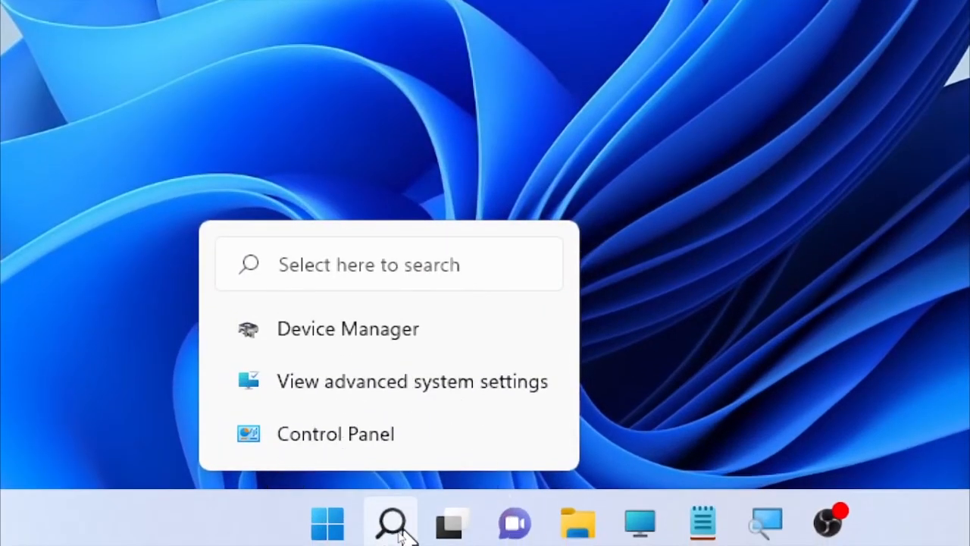
{"action": "left_click", "coordinate": [400, 529]}
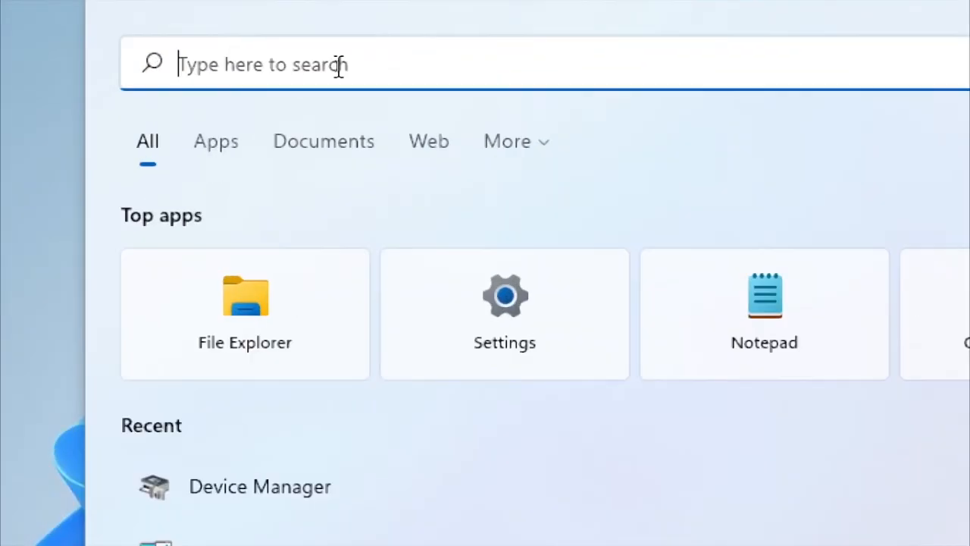
{"action": "type", "text": "registr"}
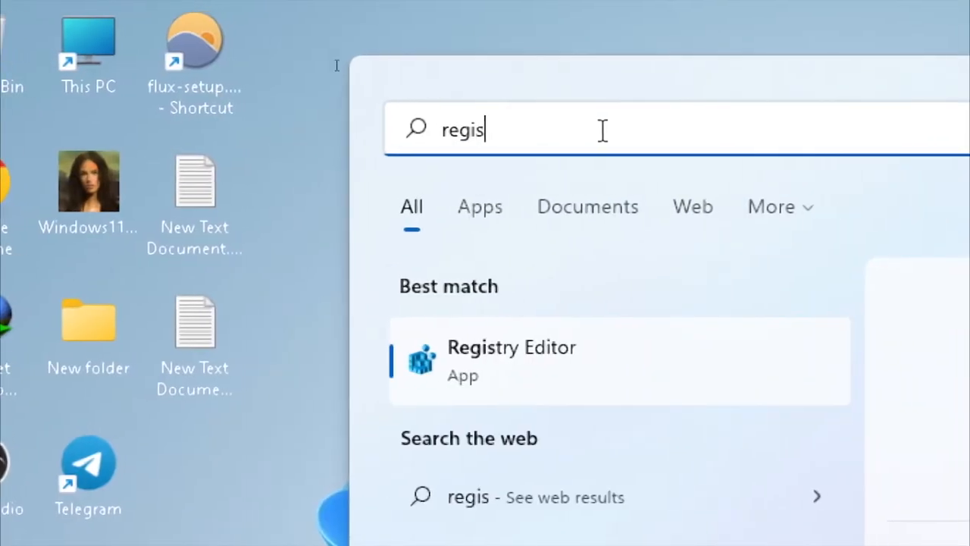
{"action": "type", "text": "y ed"}
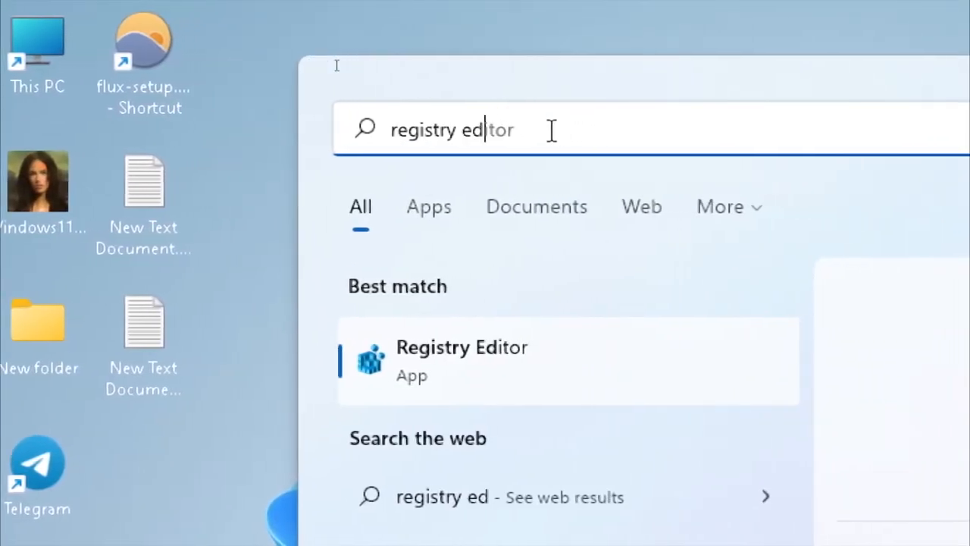
{"action": "type", "text": "i"}
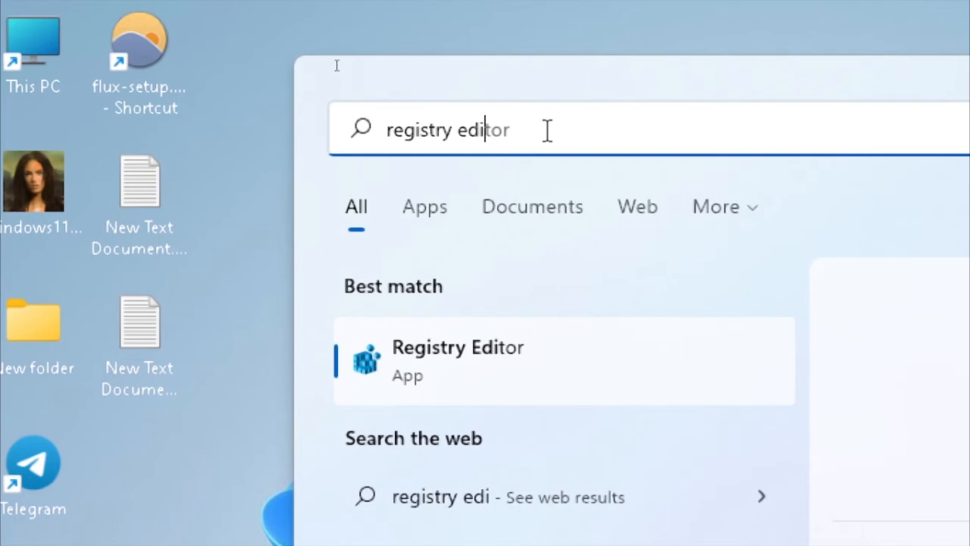
{"action": "type", "text": "tor"}
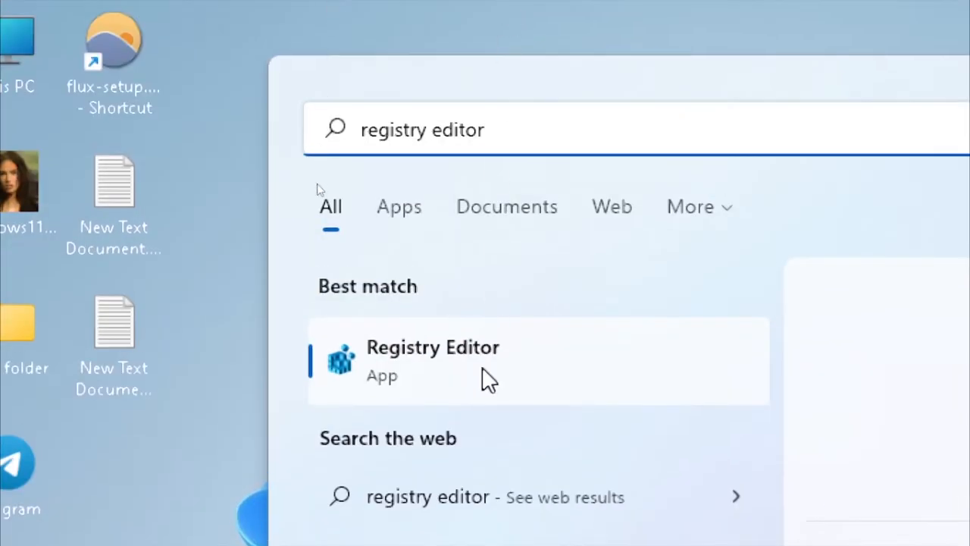
{"action": "left_click", "coordinate": [489, 241]}
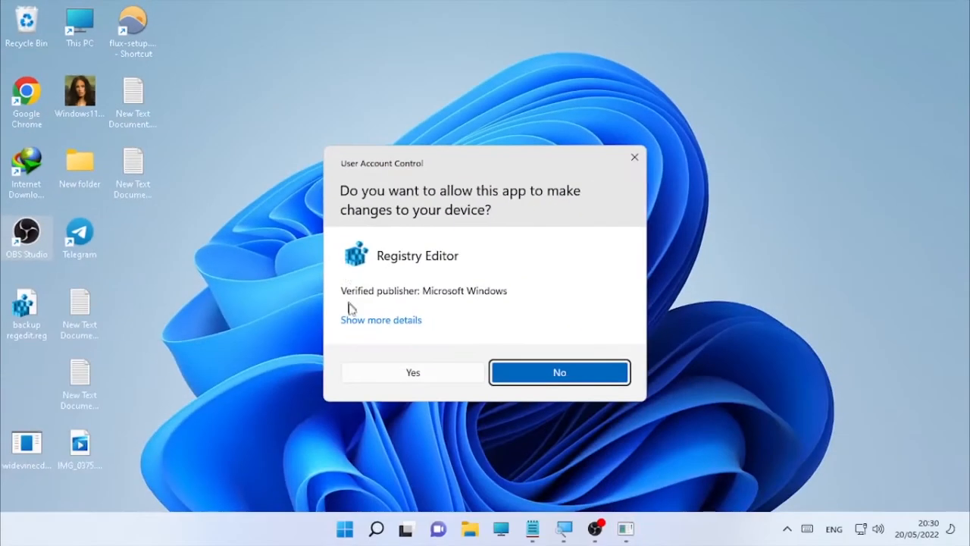
{"action": "left_click", "coordinate": [400, 379]}
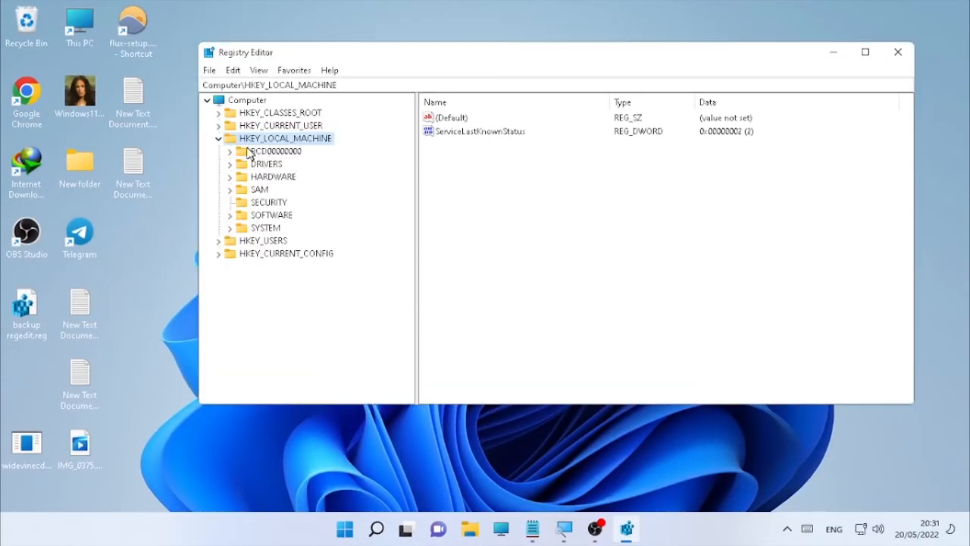
{"action": "left_click", "coordinate": [220, 139]}
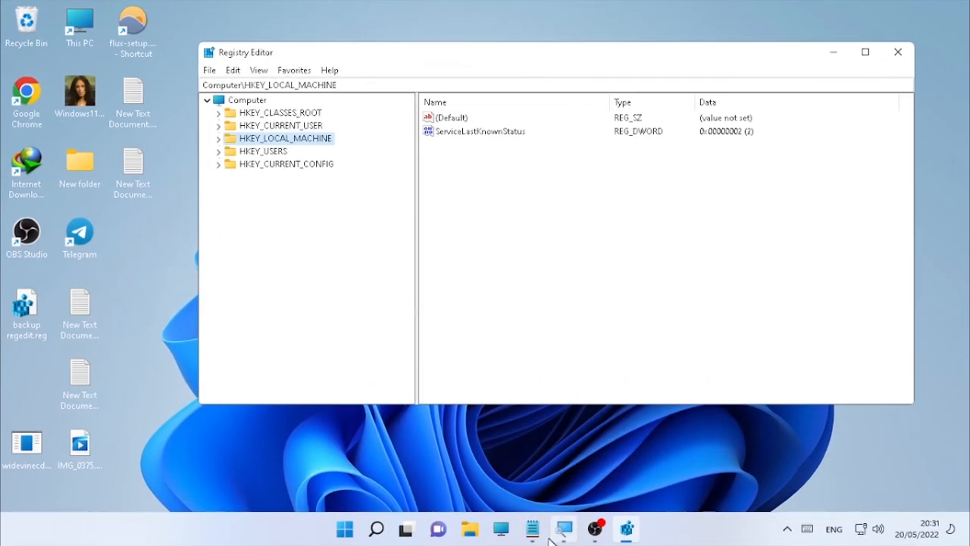
Switch to the Notepad notes, copy the registry path ending in Session Manager\Power and minimise Notepad.
{"action": "left_click", "coordinate": [540, 535]}
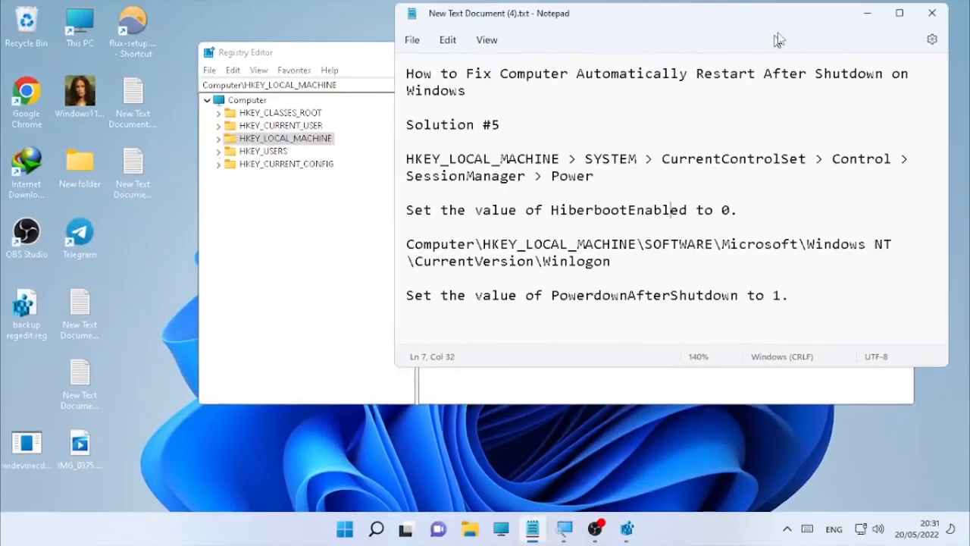
{"action": "left_click", "coordinate": [898, 13]}
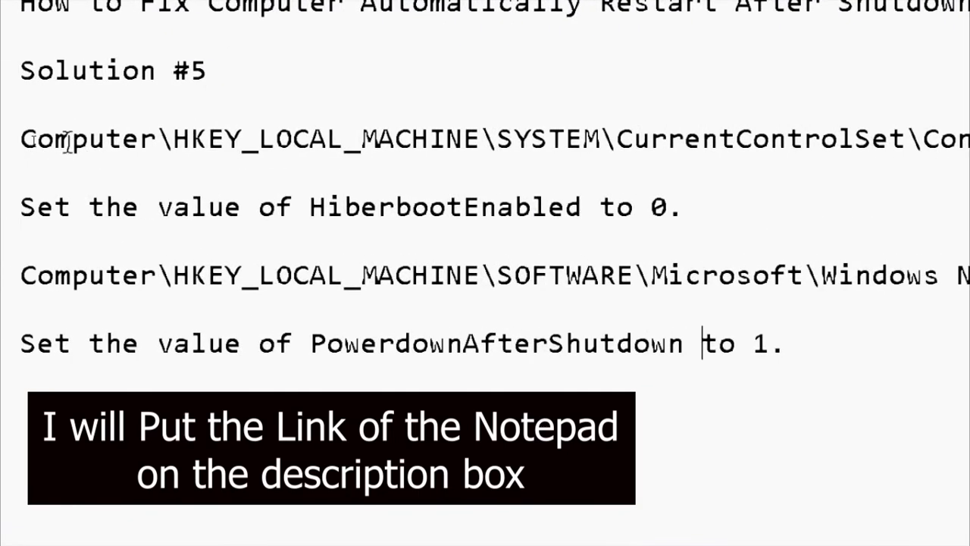
{"action": "left_click_drag", "start_coordinate": [20, 139], "coordinate": [179, 139]}
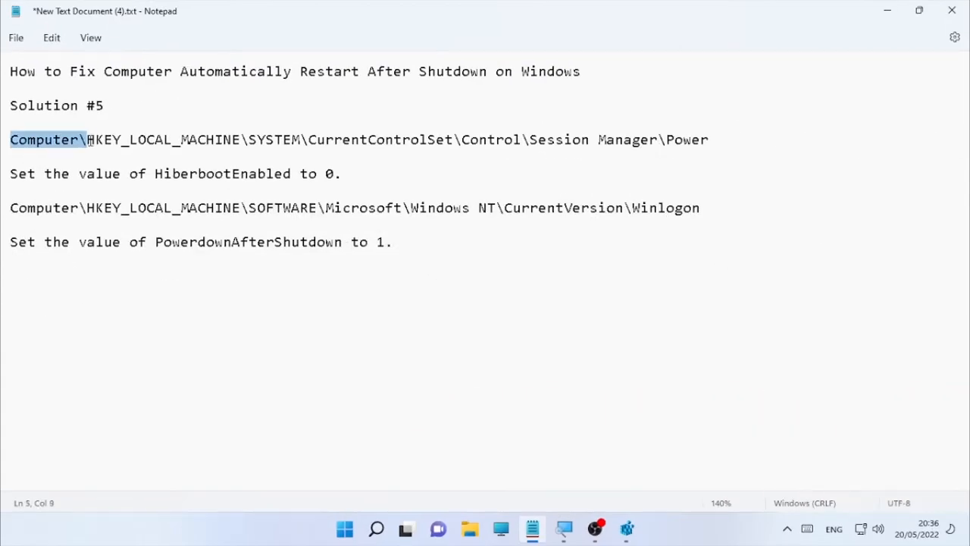
{"action": "left_click_drag", "start_coordinate": [90, 140], "coordinate": [715, 142]}
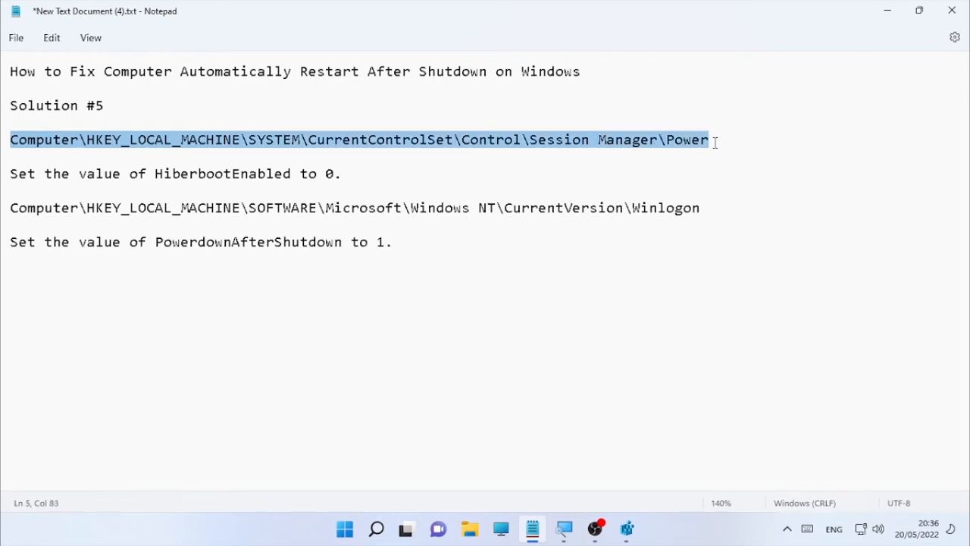
{"action": "right_click", "coordinate": [658, 146]}
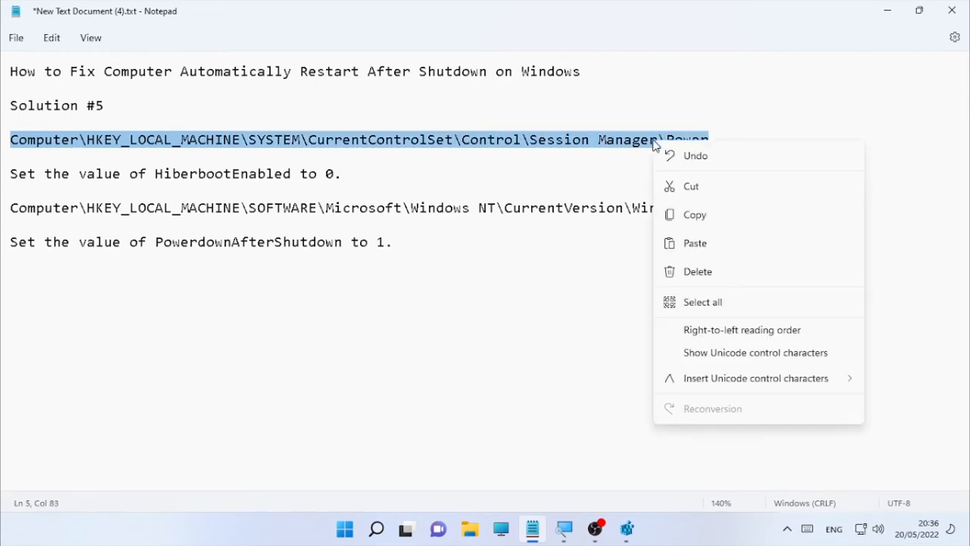
{"action": "left_click", "coordinate": [707, 216]}
{"action": "left_click", "coordinate": [886, 10]}
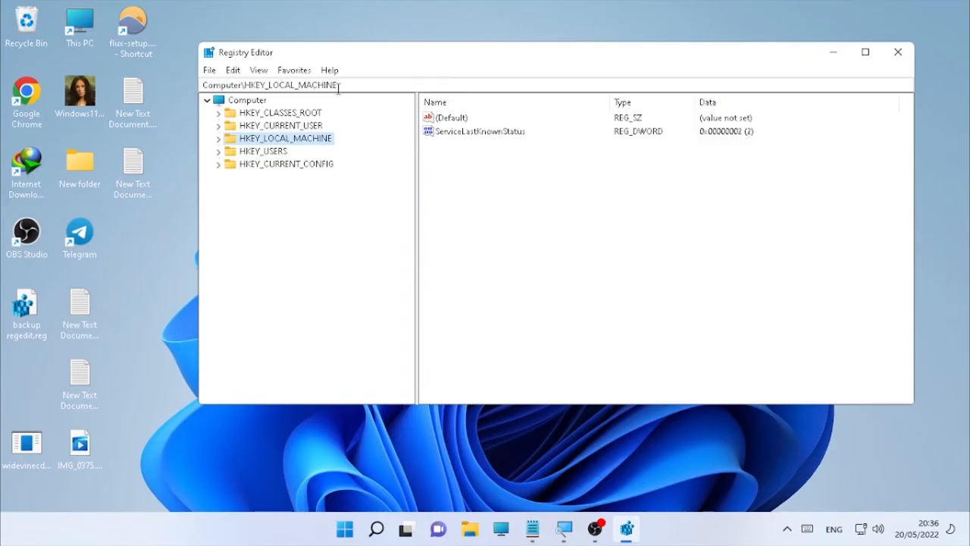
Replace Registry Editor's current path with the copied Computer\HKEY_LOCAL_MACHINE\SYSTEM\CurrentControlSet\Control\Session Manager\Power and go to that key.
{"action": "left_click_drag", "start_coordinate": [347, 88], "coordinate": [186, 80]}
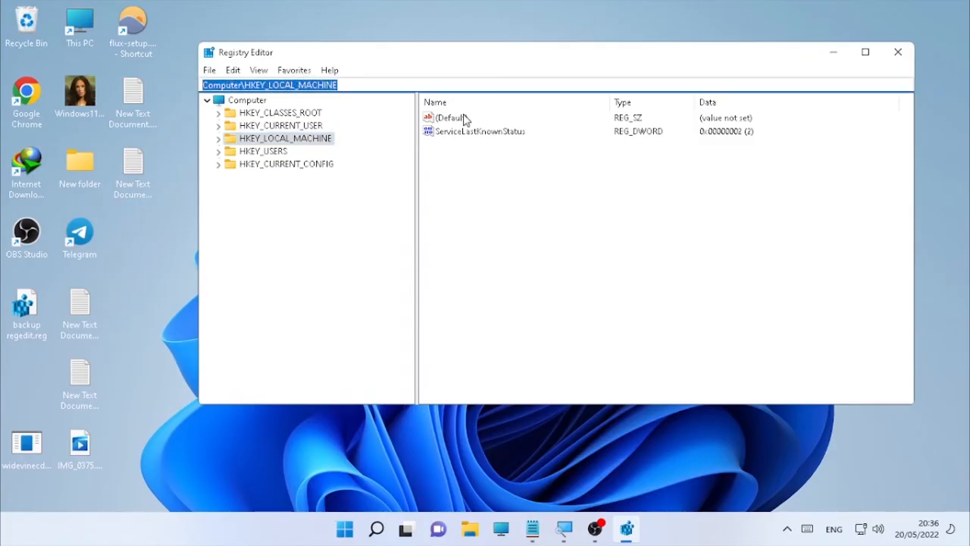
{"action": "key", "text": "BackSpace"}
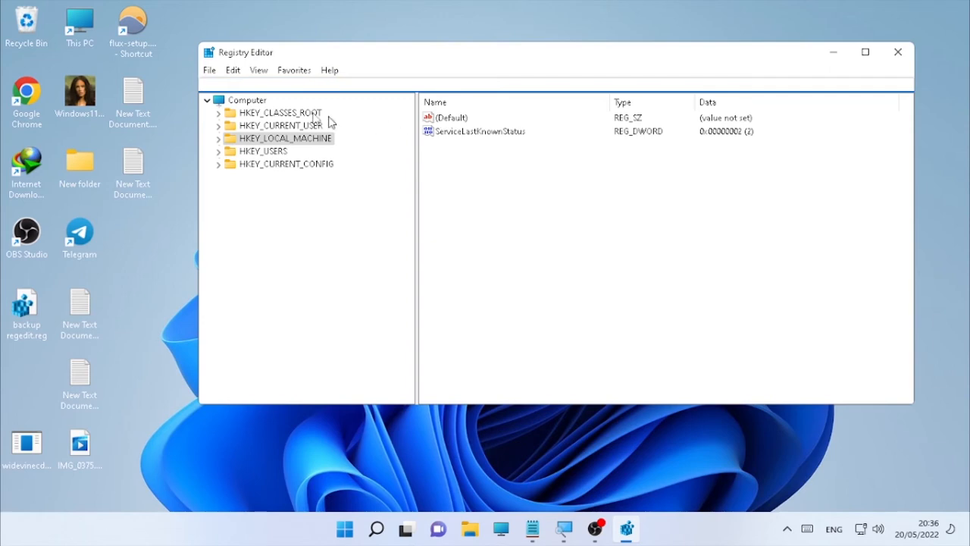
{"action": "right_click", "coordinate": [221, 88]}
{"action": "left_click", "coordinate": [291, 152]}
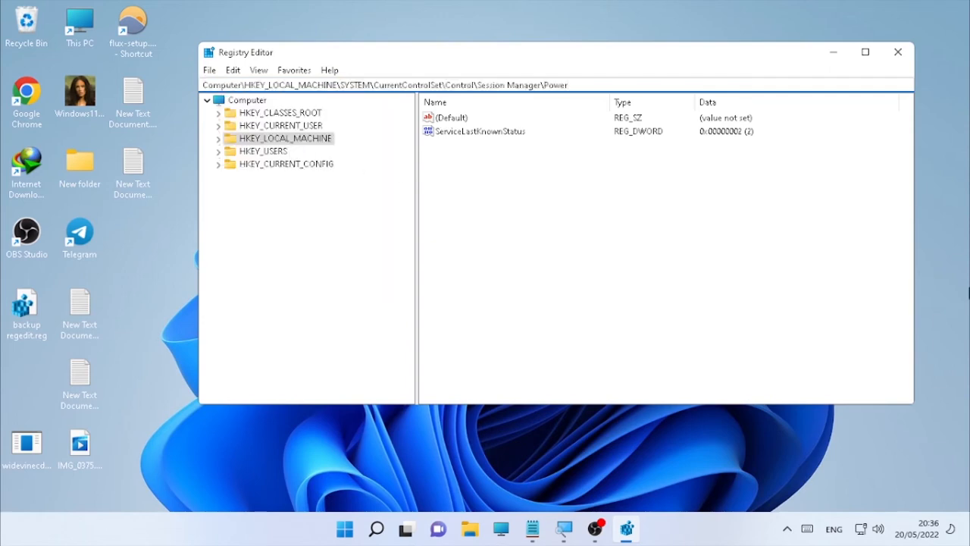
{"action": "key", "text": "Return"}
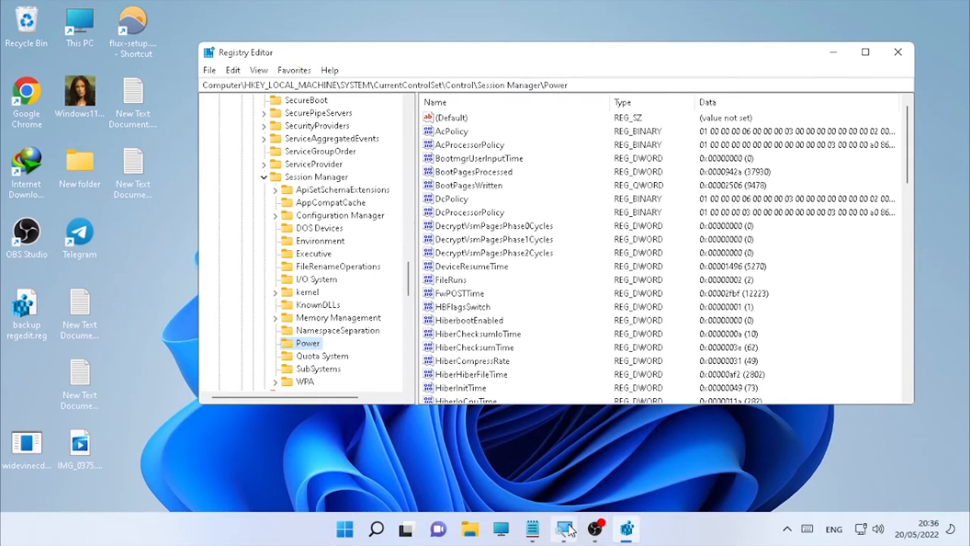
Check the Notepad notes for the HiberbootEnabled instruction, and set HiberbootEnabled in the Power key to 0.
{"action": "left_click", "coordinate": [532, 528]}
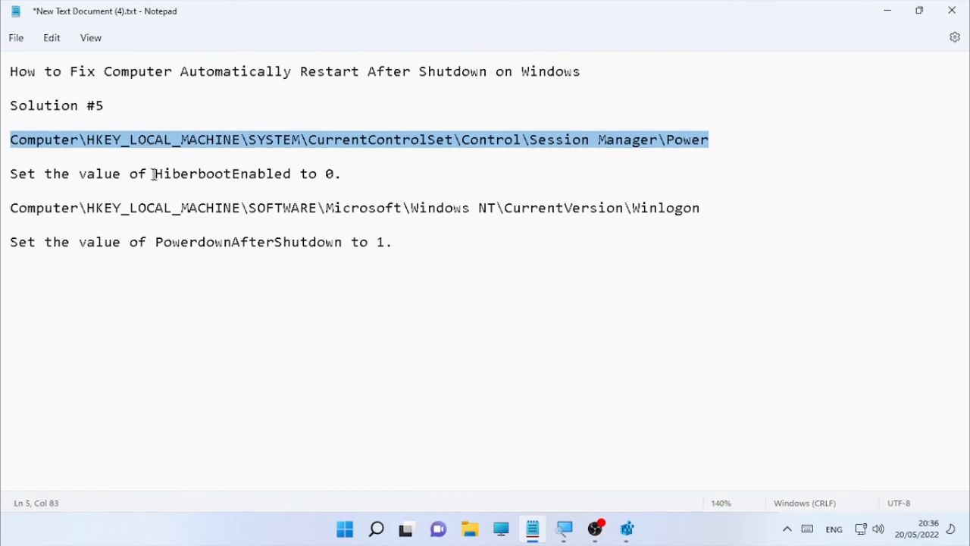
{"action": "left_click_drag", "start_coordinate": [156, 173], "coordinate": [294, 175]}
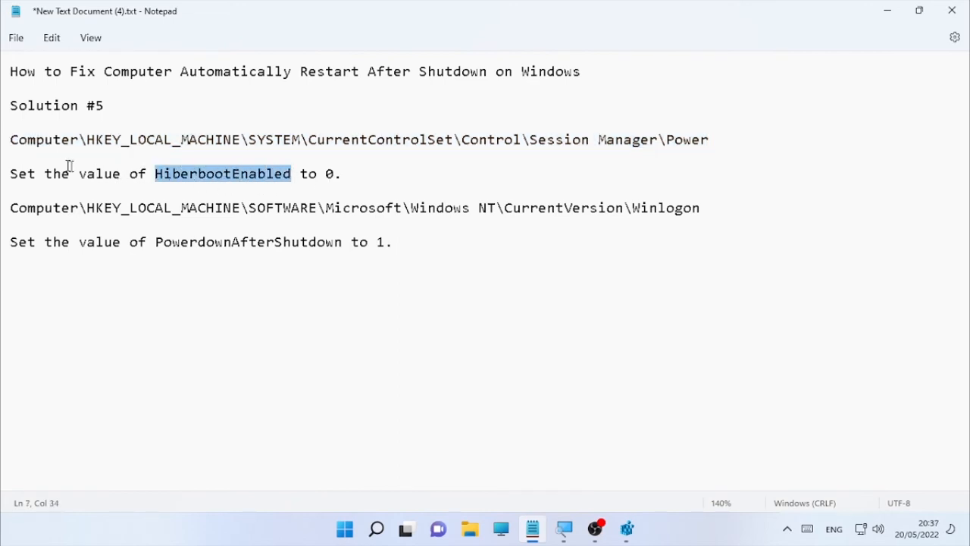
{"action": "left_click", "coordinate": [891, 12]}
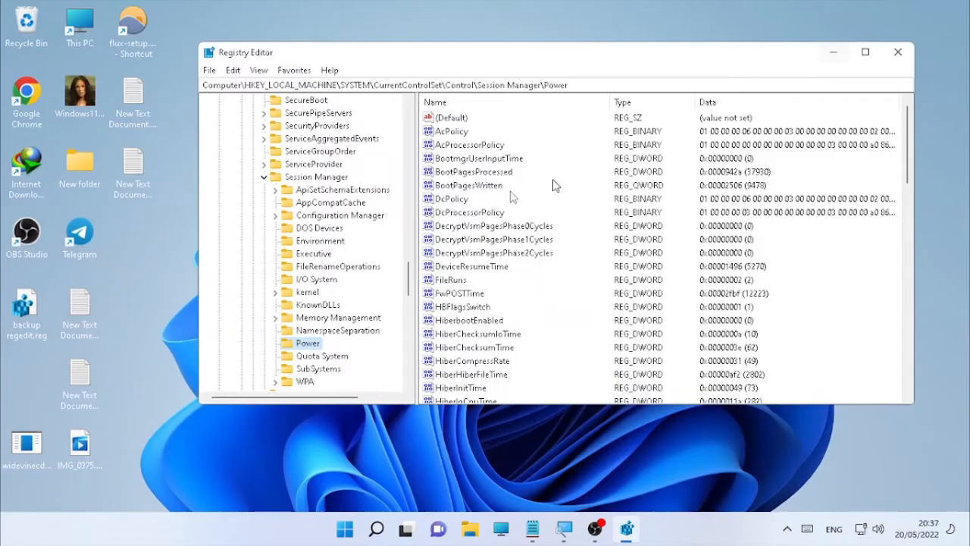
{"action": "left_click", "coordinate": [485, 321]}
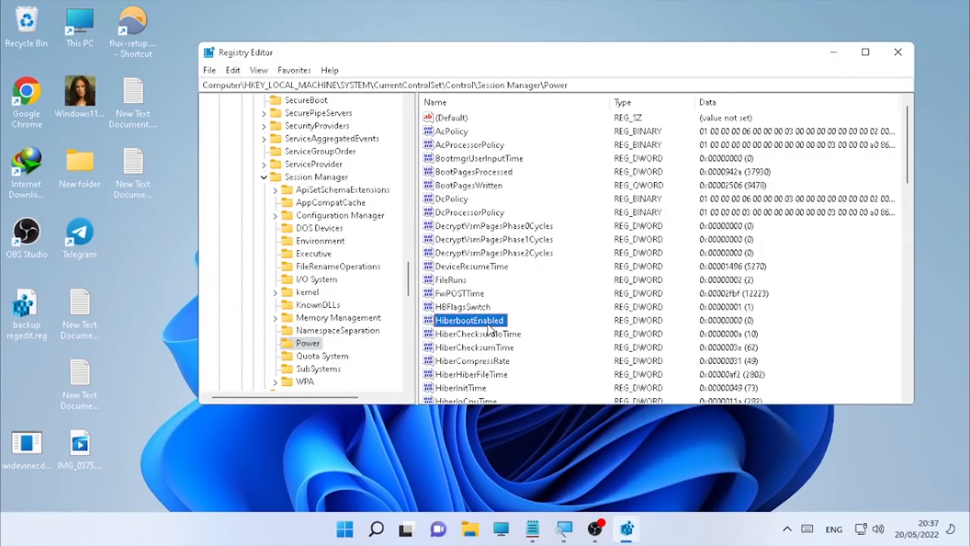
{"action": "double_click", "coordinate": [488, 323]}
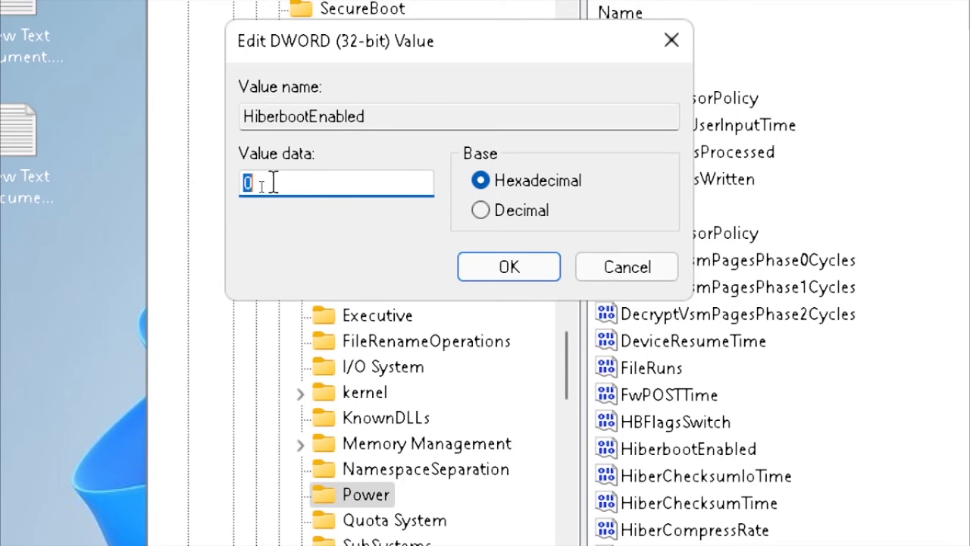
{"action": "left_click", "coordinate": [271, 183]}
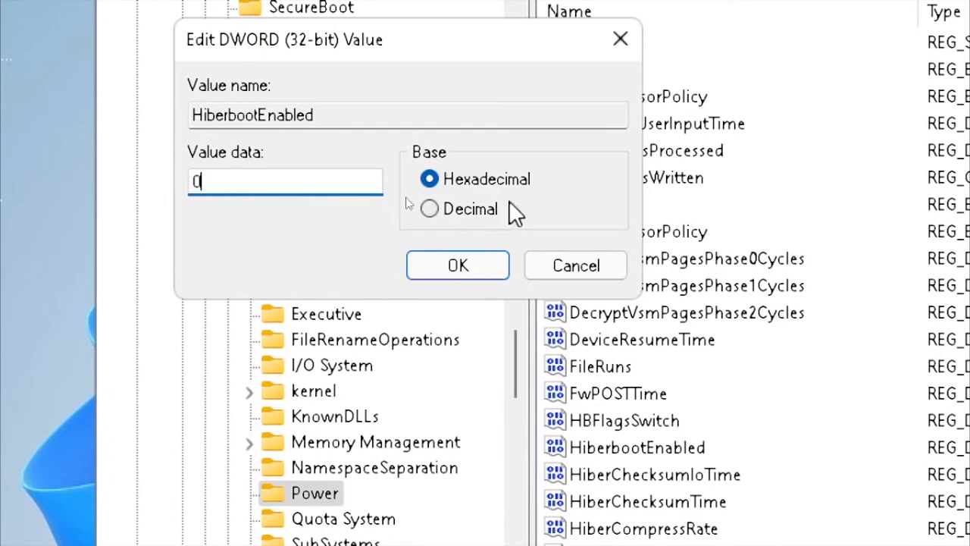
{"action": "left_click", "coordinate": [475, 274]}
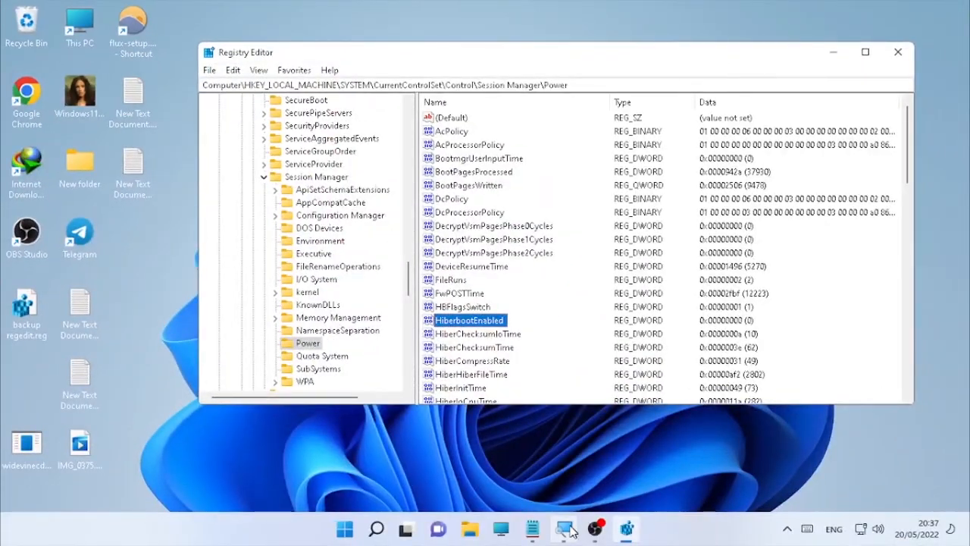
Switch to the Notepad notes, copy the registry path ending in Windows NT\CurrentVersion\Winlogon and minimise Notepad.
{"action": "left_click", "coordinate": [532, 531]}
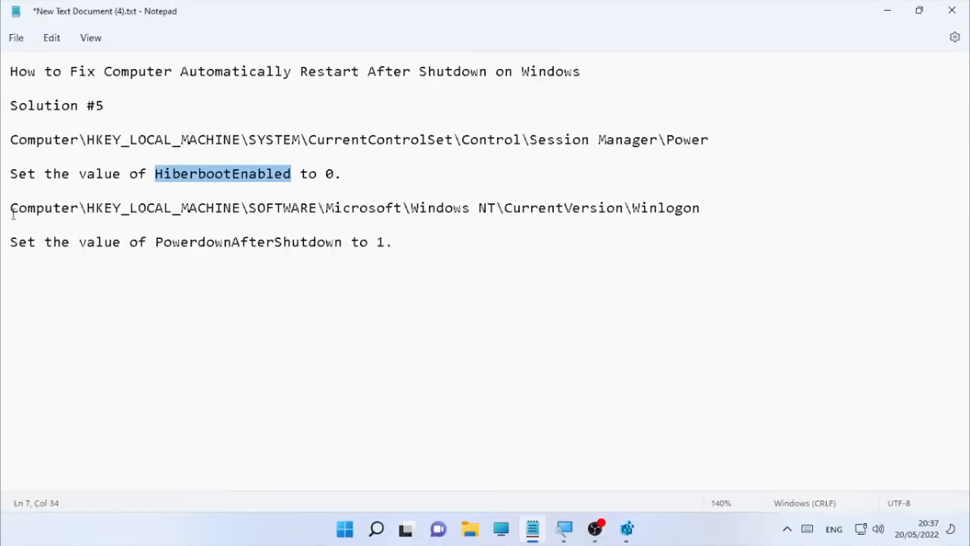
{"action": "left_click_drag", "start_coordinate": [12, 210], "coordinate": [705, 212]}
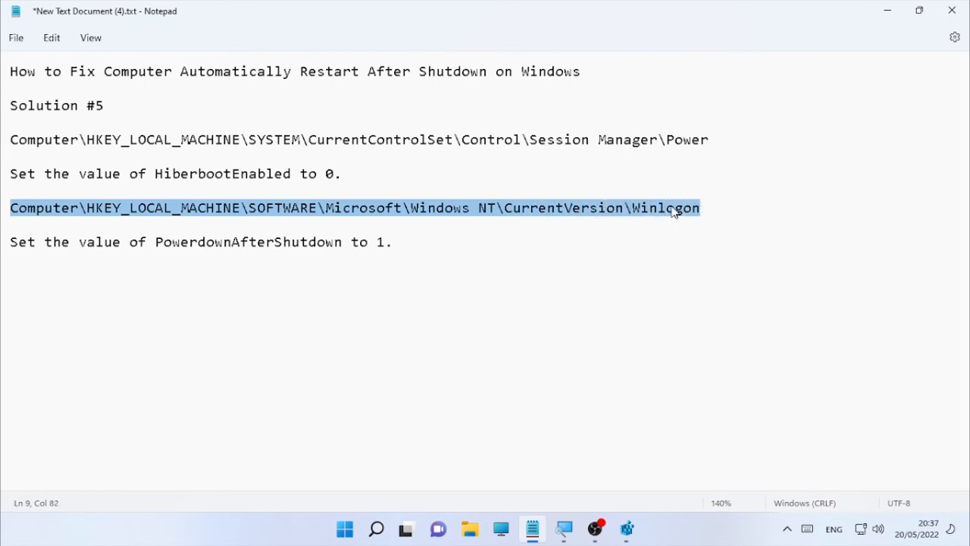
{"action": "right_click", "coordinate": [674, 211]}
{"action": "left_click", "coordinate": [716, 283]}
{"action": "left_click", "coordinate": [887, 11]}
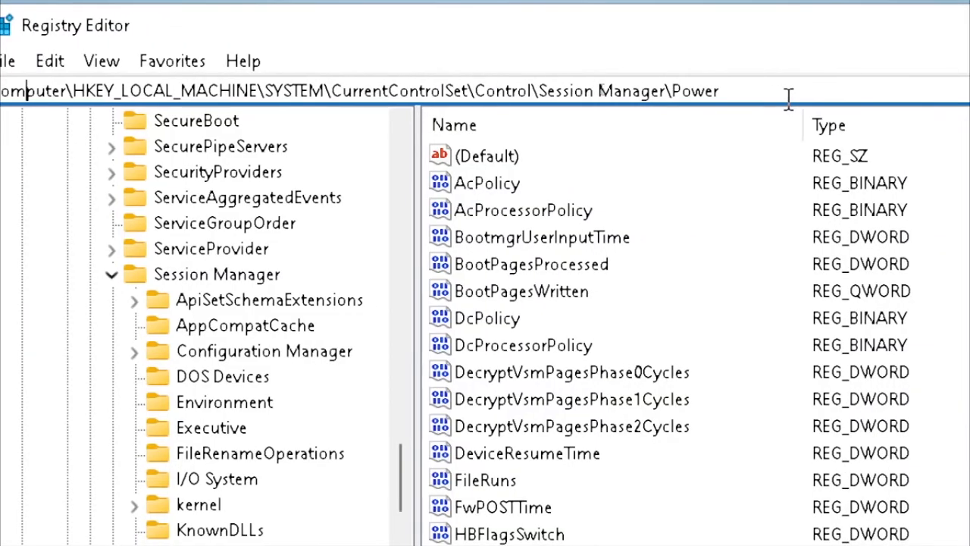
Replace Registry Editor's current path with the copied Computer\HKEY_LOCAL_MACHINE\SOFTWARE\Microsoft\Windows NT\CurrentVersion\Winlogon and go to that key.
{"action": "left_click_drag", "start_coordinate": [604, 84], "coordinate": [202, 85]}
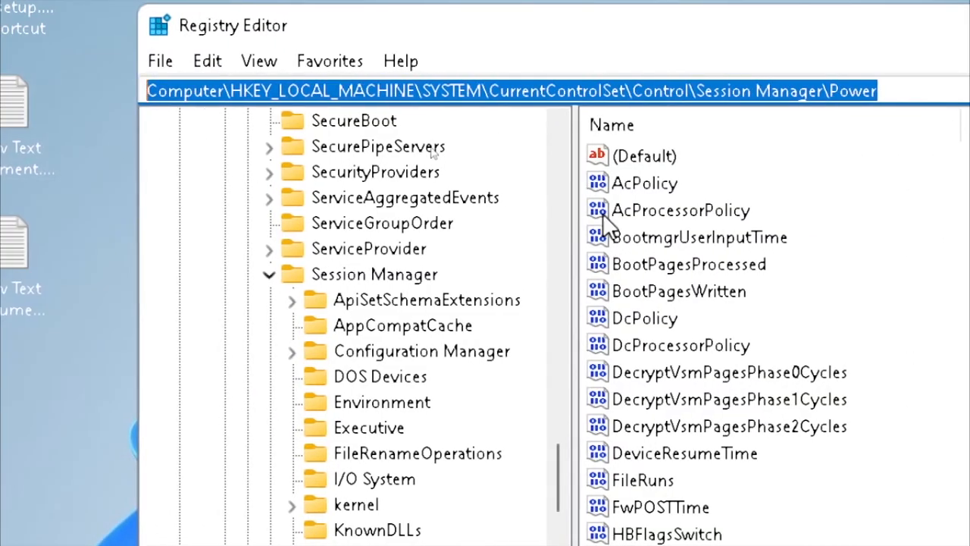
{"action": "key", "text": "BackSpace"}
{"action": "right_click", "coordinate": [266, 87]}
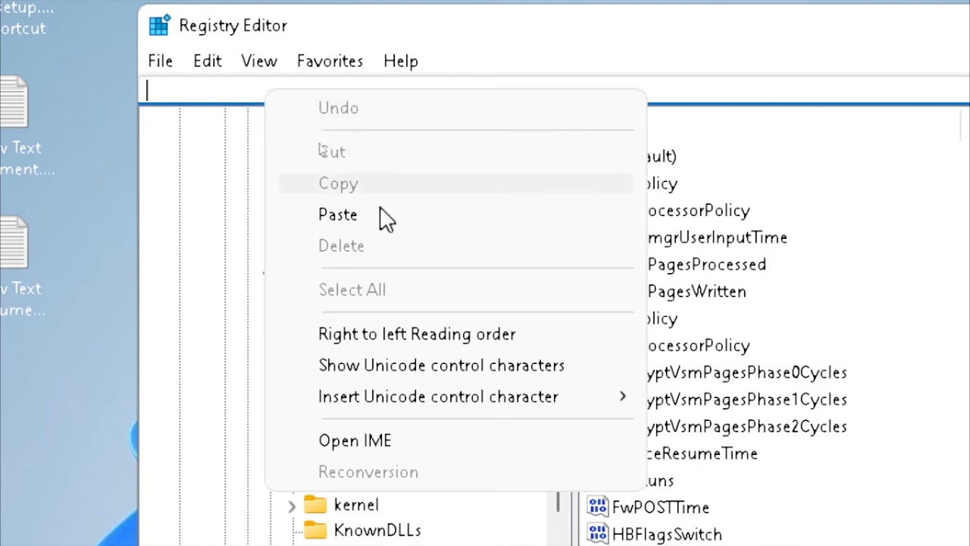
{"action": "left_click", "coordinate": [379, 215]}
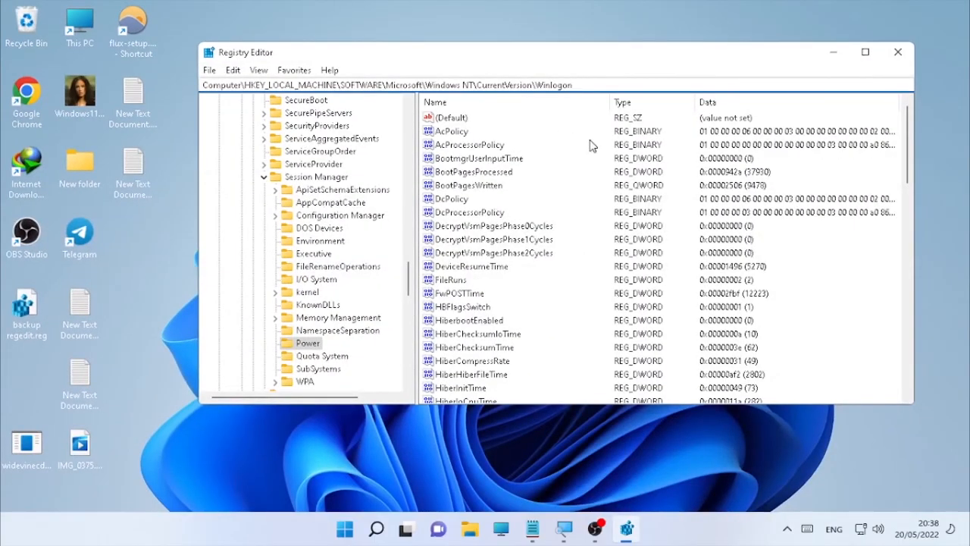
{"action": "key", "text": "Return"}
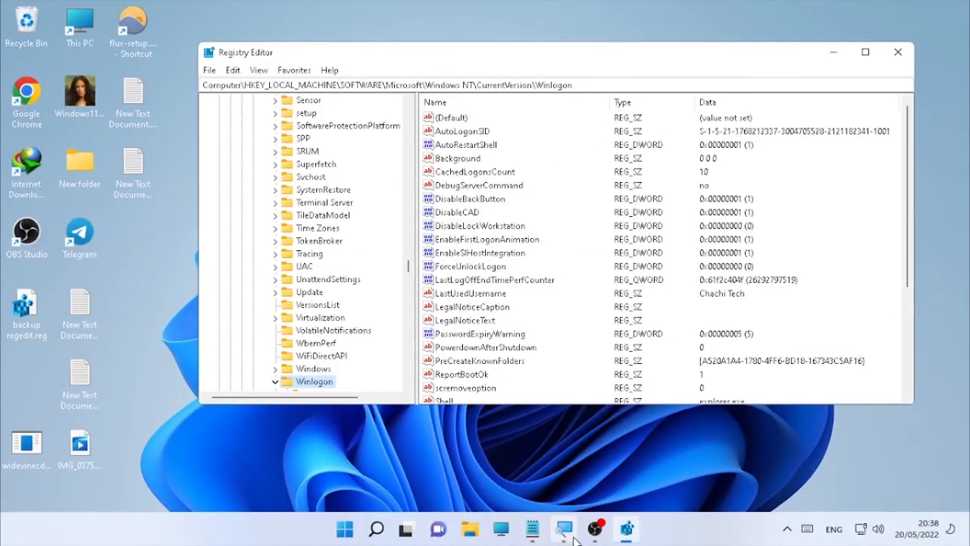
Check the Notepad notes for PowerdownAfterShutdown, set that value in the Winlogon key to 1 and close Registry Editor.
{"action": "left_click", "coordinate": [543, 534]}
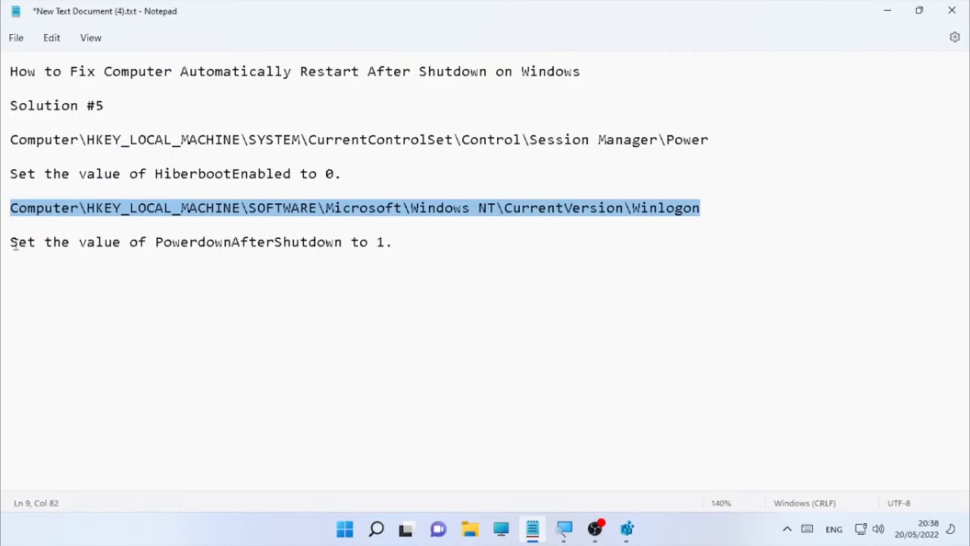
{"action": "left_click_drag", "start_coordinate": [14, 244], "coordinate": [200, 296]}
{"action": "left_click", "coordinate": [200, 295]}
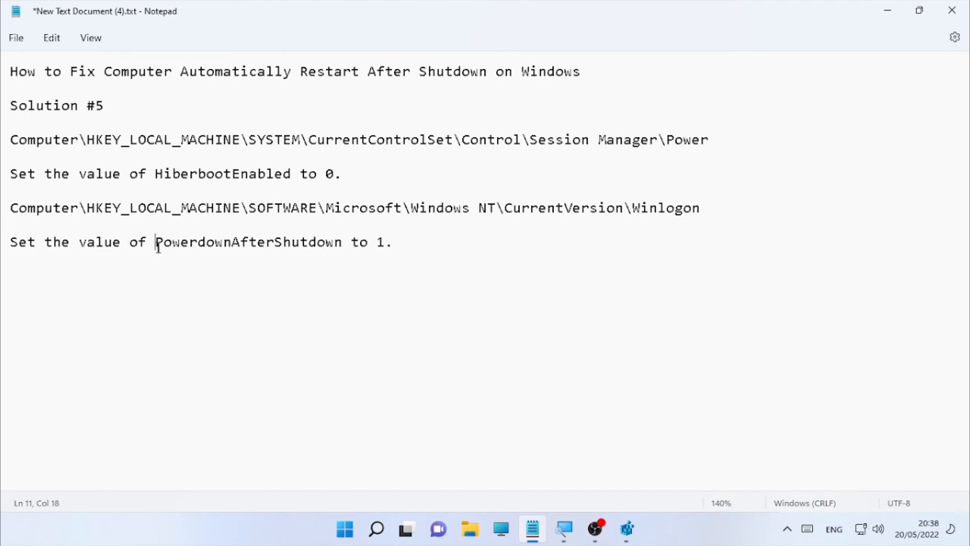
{"action": "left_click_drag", "start_coordinate": [158, 244], "coordinate": [354, 250]}
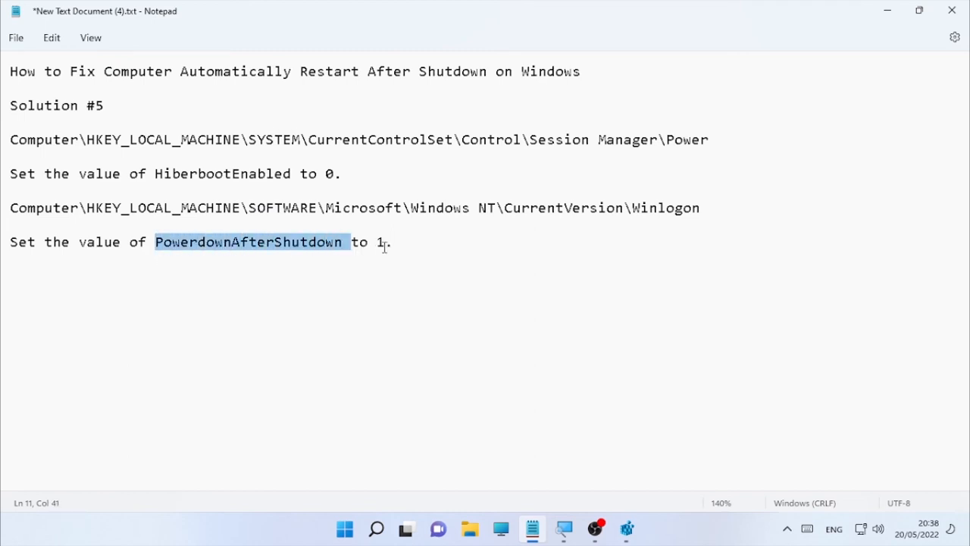
{"action": "left_click", "coordinate": [626, 528]}
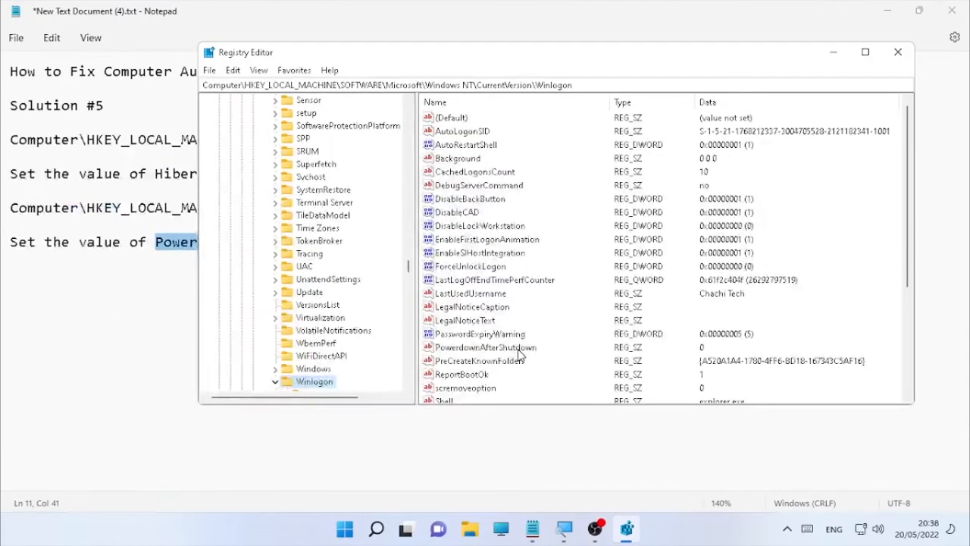
{"action": "double_click", "coordinate": [520, 348]}
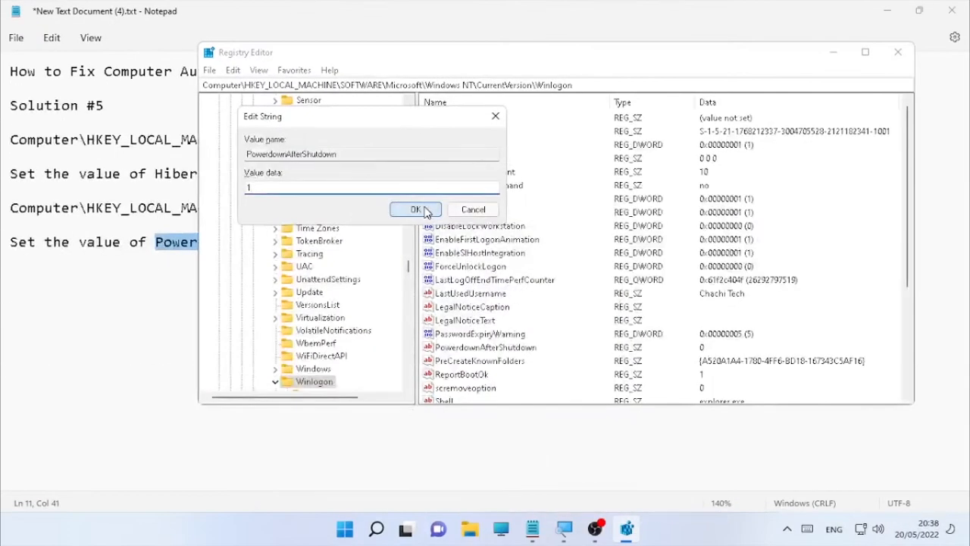
{"action": "left_click", "coordinate": [801, 307]}
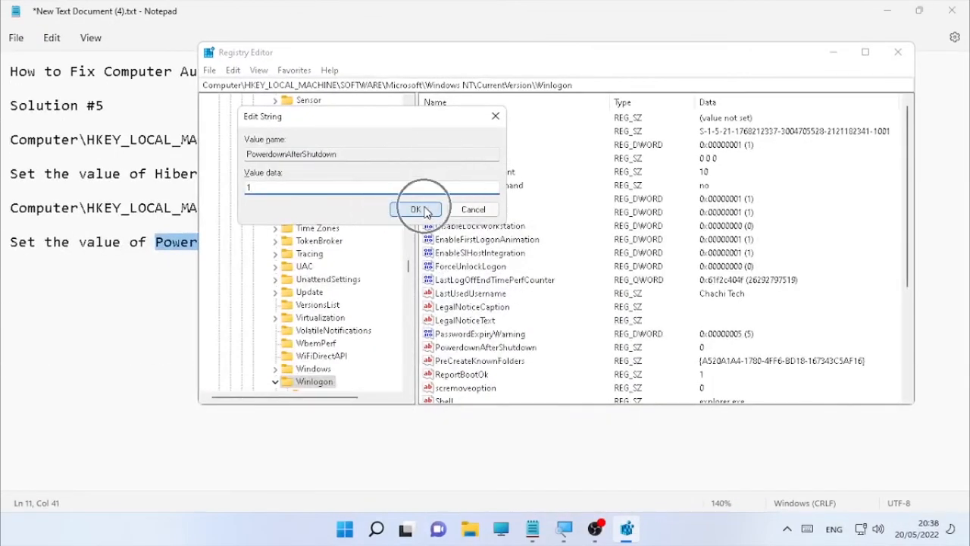
{"action": "left_click", "coordinate": [900, 54]}
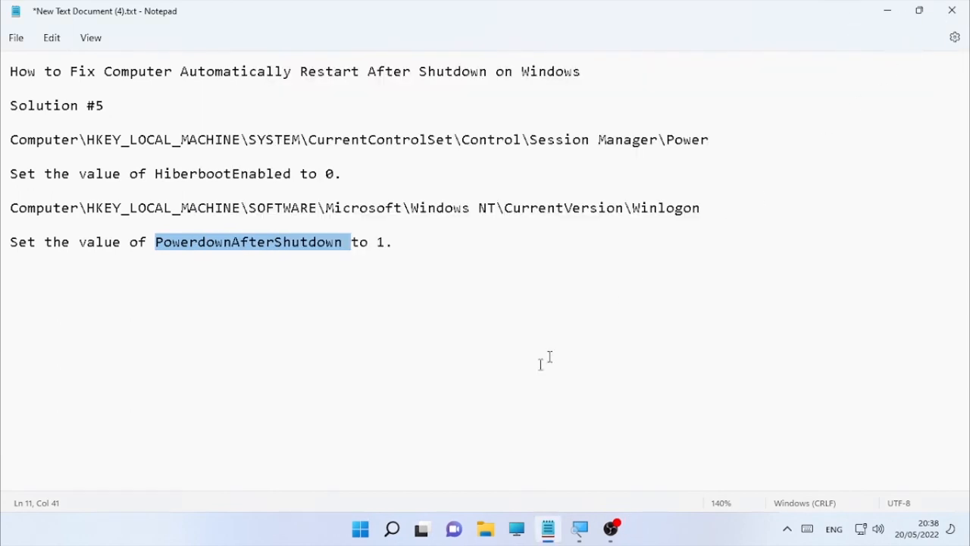
Restart the computer to apply the registry changes.
{"action": "right_click", "coordinate": [361, 529]}
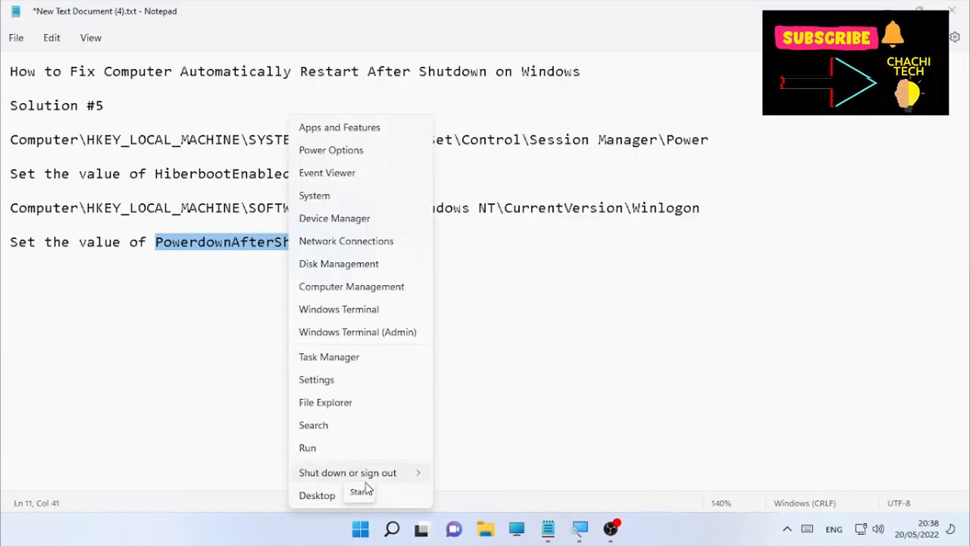
{"action": "mouse_move", "coordinate": [371, 473]}
{"action": "left_click", "coordinate": [459, 498]}
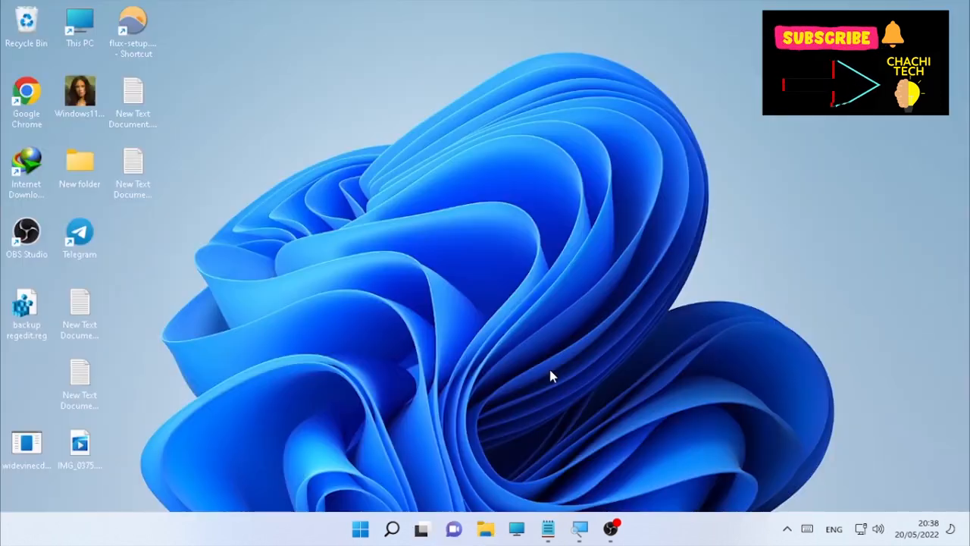